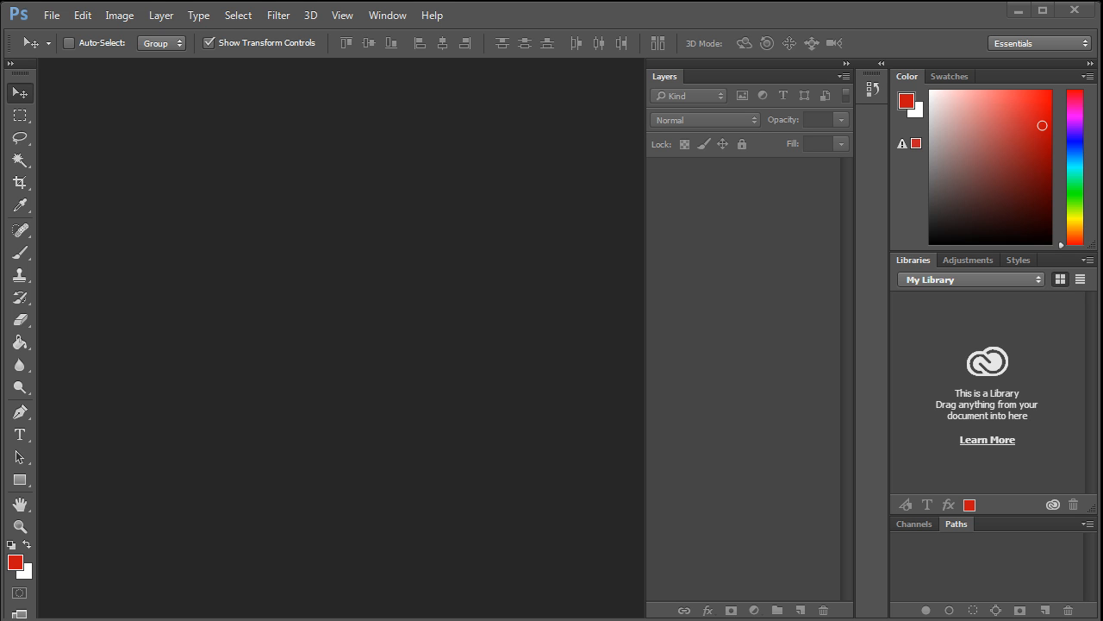
Open frame.png to examine the wooden frame with its transparent centre, and close the file.
{"action": "left_click", "coordinate": [51, 16]}
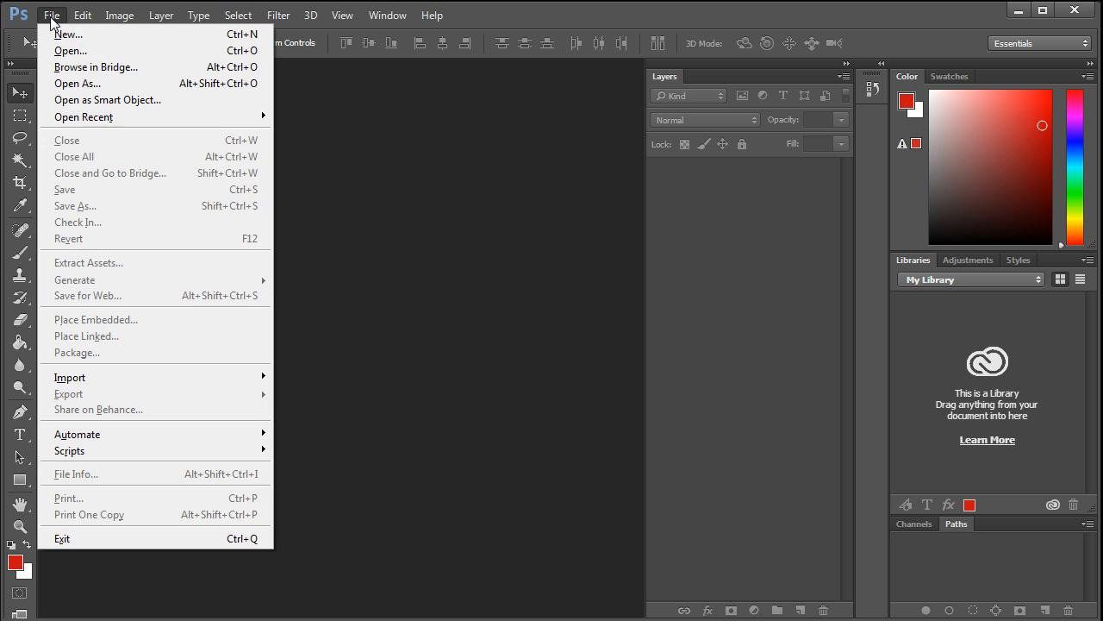
{"action": "left_click", "coordinate": [71, 49]}
{"action": "left_click", "coordinate": [485, 181]}
{"action": "left_click", "coordinate": [780, 473]}
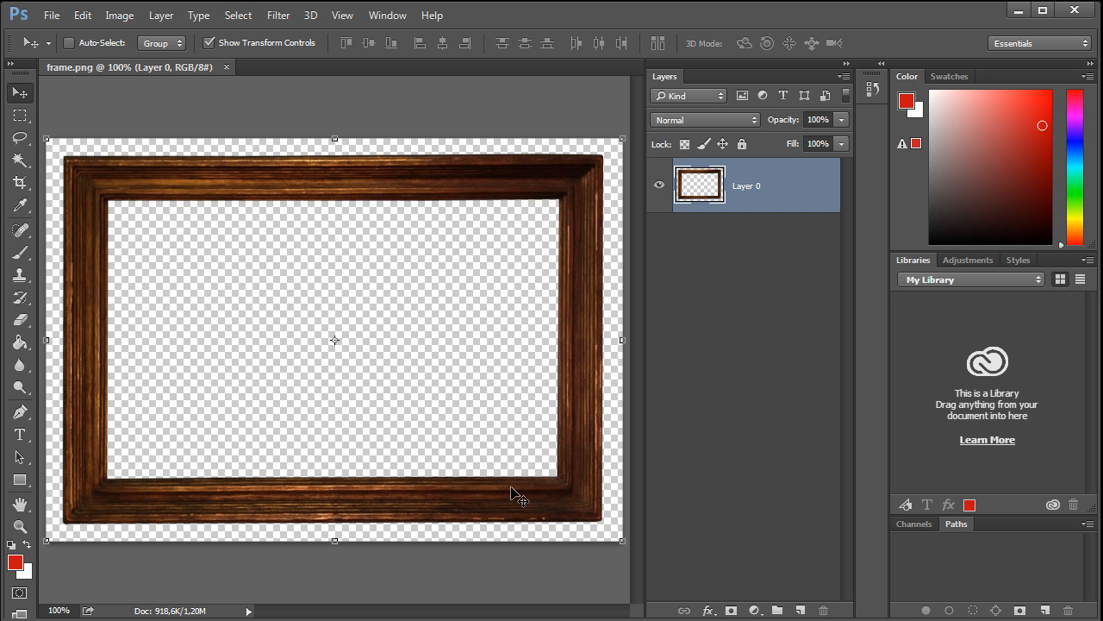
{"action": "left_click", "coordinate": [715, 232]}
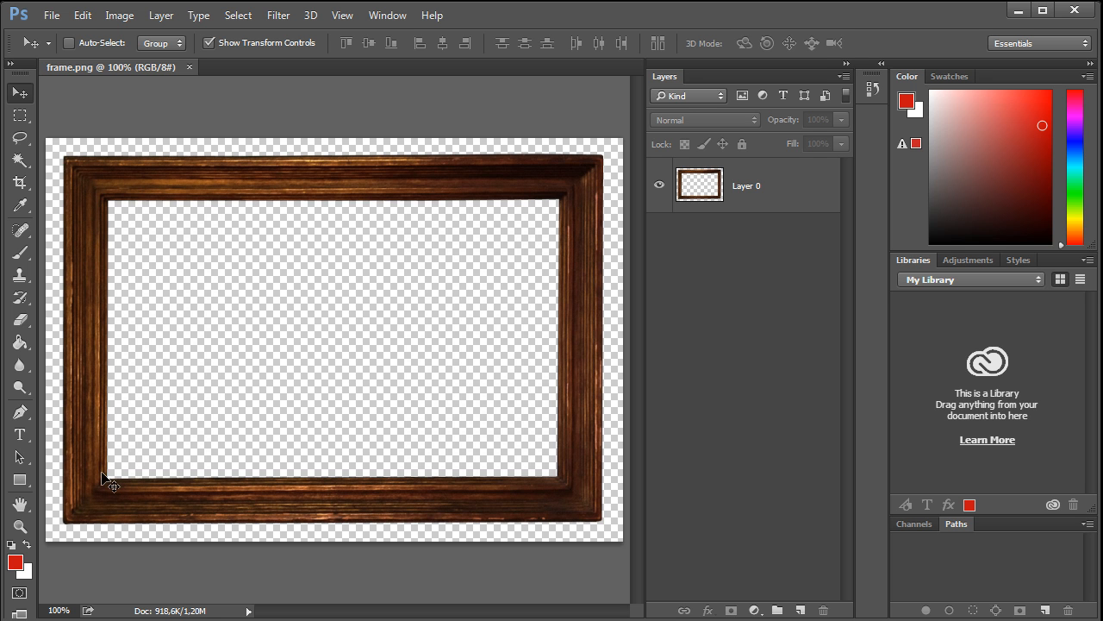
{"action": "left_click", "coordinate": [189, 68]}
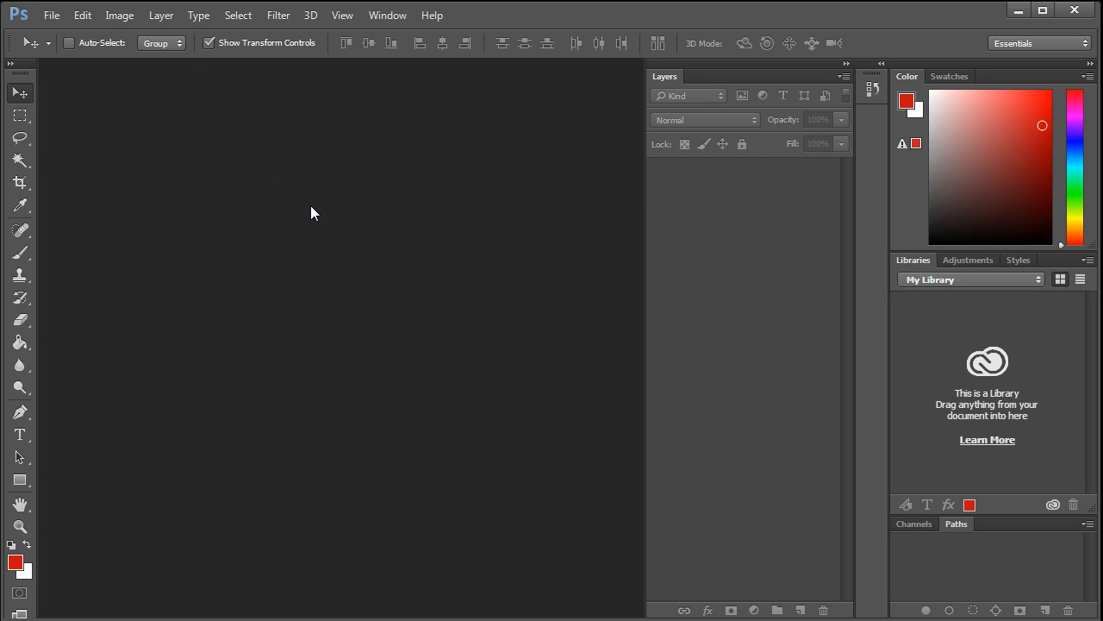
Open the wood_texture.png image from the Photoshop - basico folder.
{"action": "left_click", "coordinate": [53, 18]}
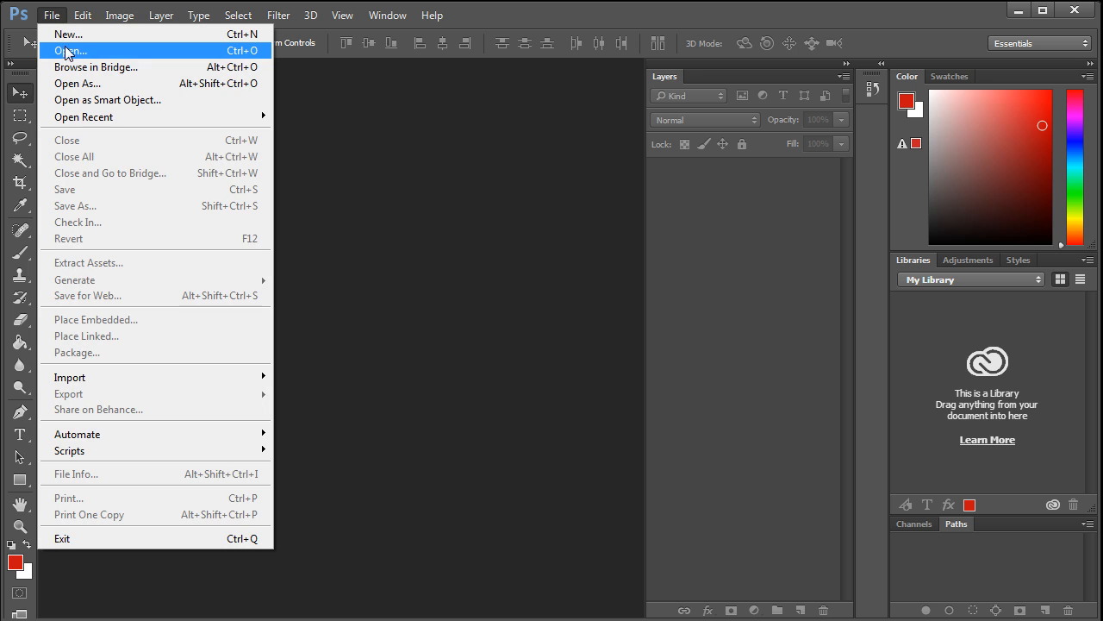
{"action": "left_click", "coordinate": [70, 53]}
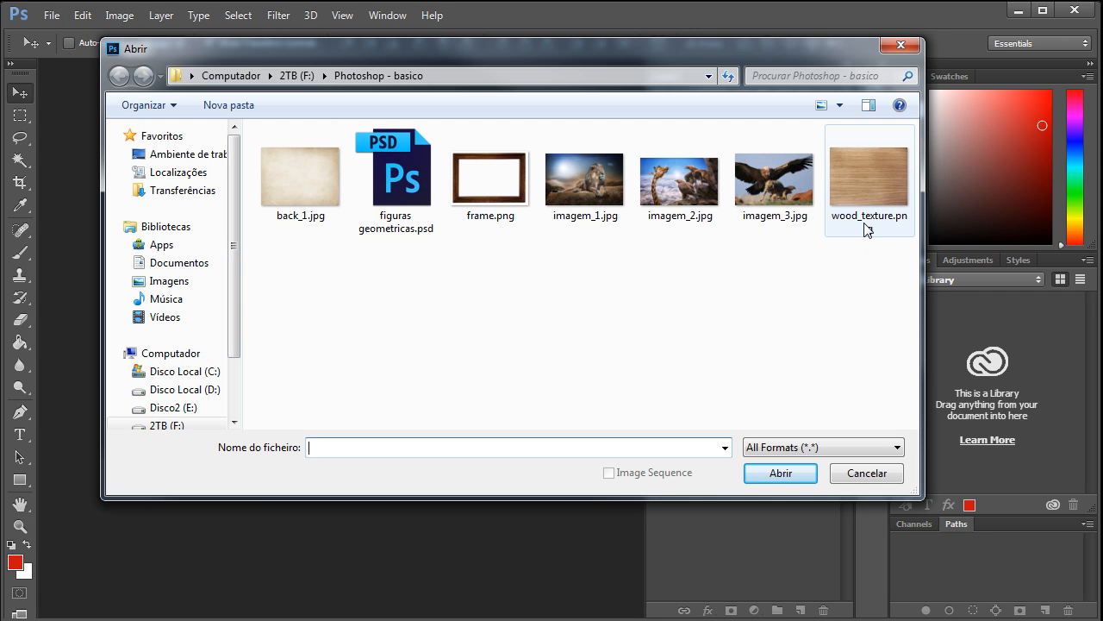
{"action": "left_click", "coordinate": [853, 185]}
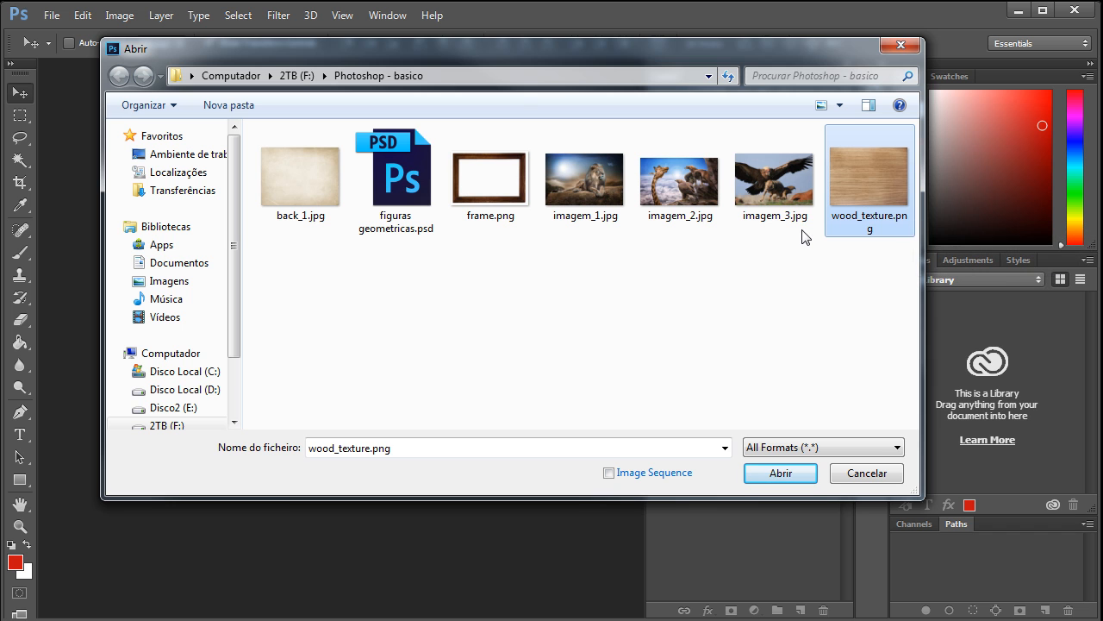
{"action": "mouse_move", "coordinate": [851, 184]}
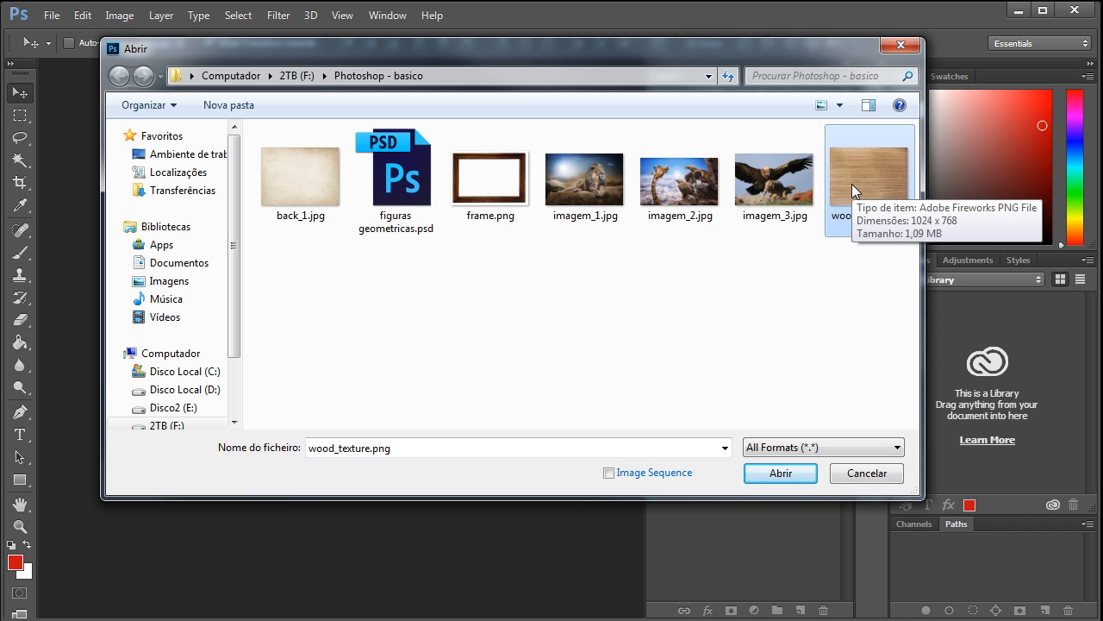
{"action": "left_click", "coordinate": [789, 469]}
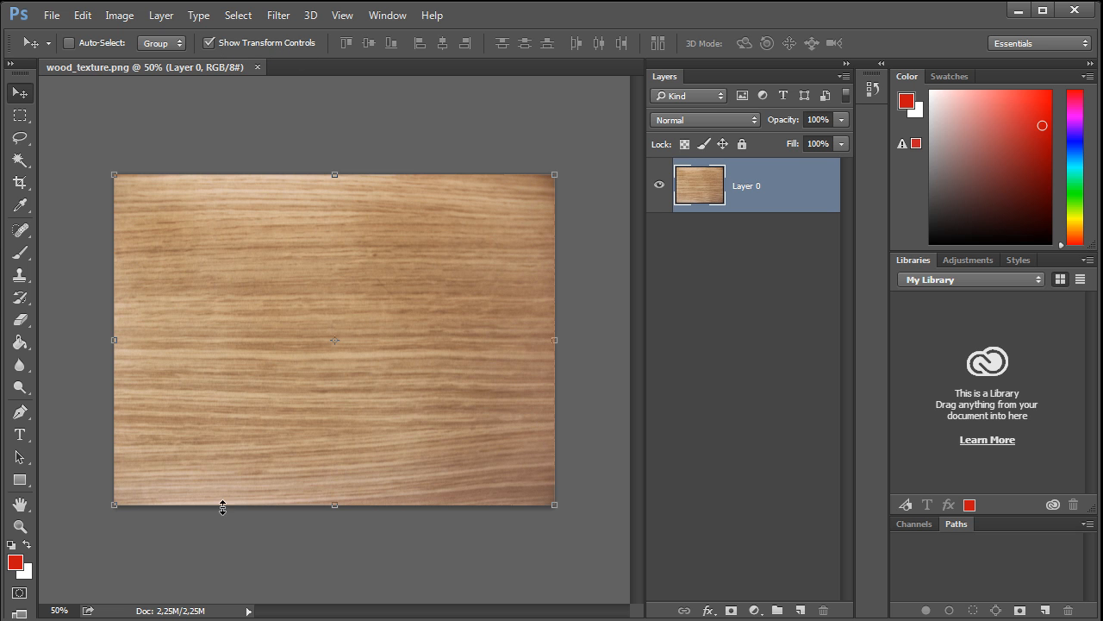
Turn off the Move tool's transform controls and select the wood texture layer, Layer 0.
{"action": "left_click", "coordinate": [208, 43]}
{"action": "left_click", "coordinate": [752, 282]}
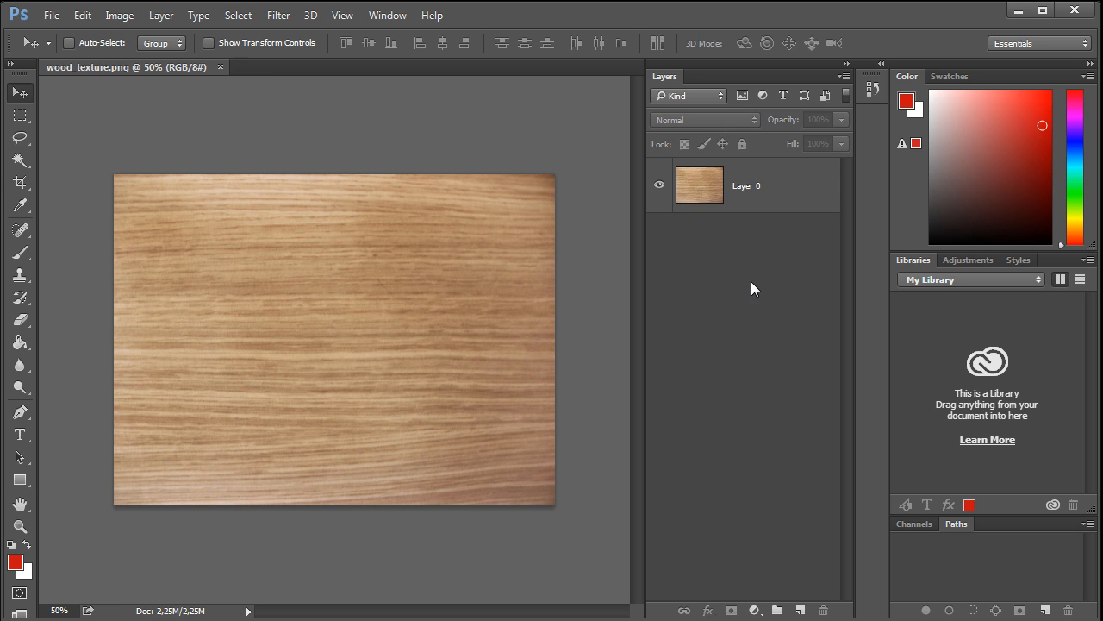
{"action": "left_click", "coordinate": [696, 190]}
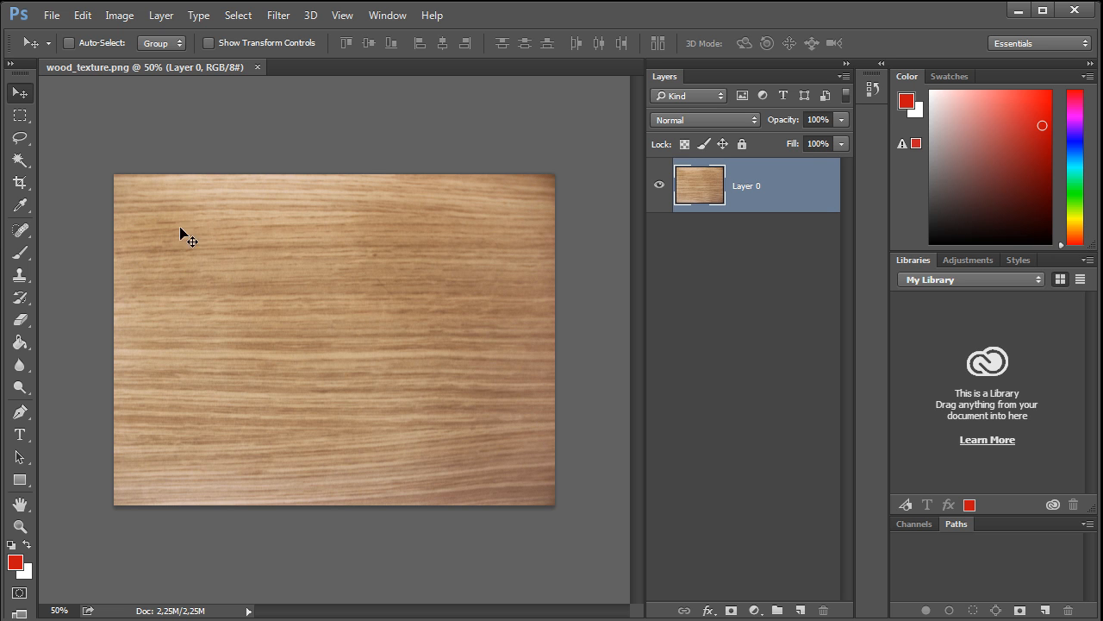
Try a freehand rectangular marquee selection inside the edges of the wood texture, and deselect it.
{"action": "left_click", "coordinate": [20, 114]}
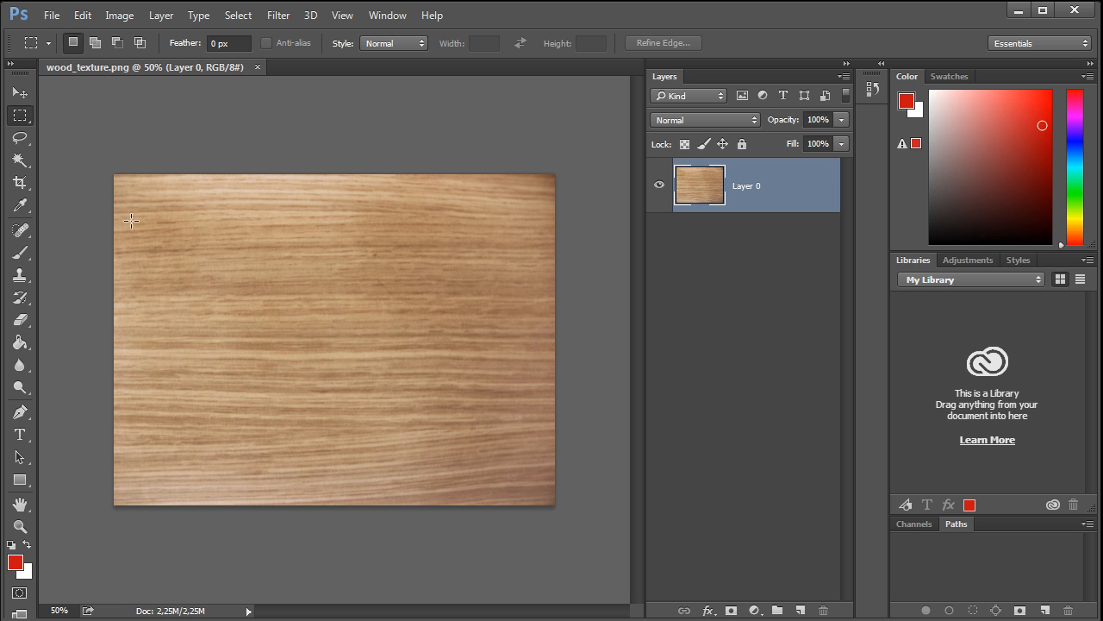
{"action": "left_click_drag", "start_coordinate": [157, 212], "coordinate": [526, 482]}
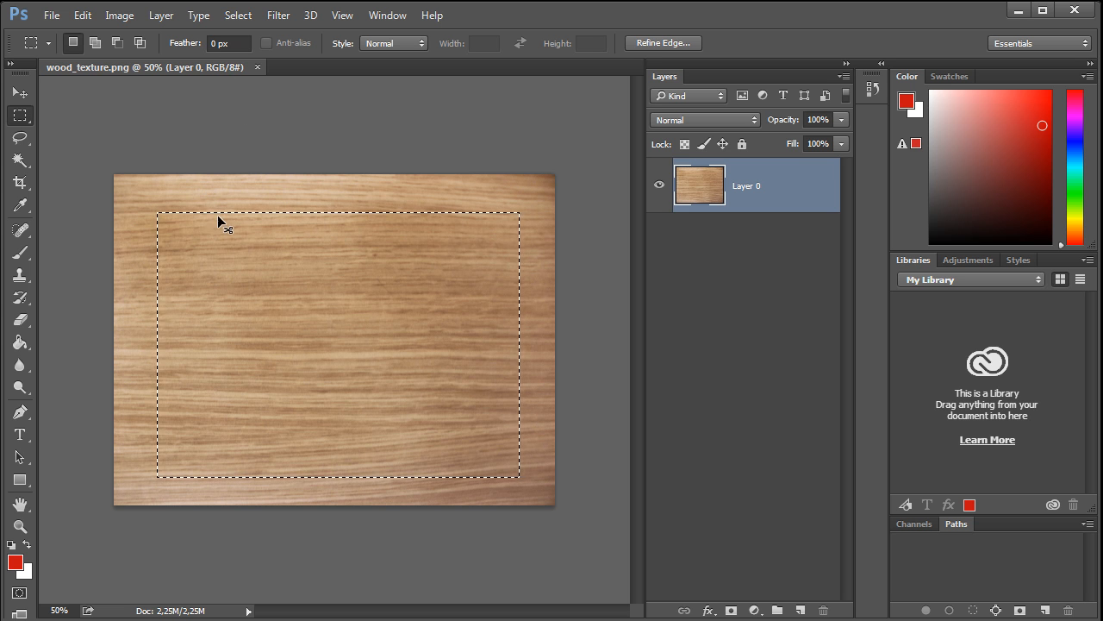
{"action": "left_click", "coordinate": [229, 17]}
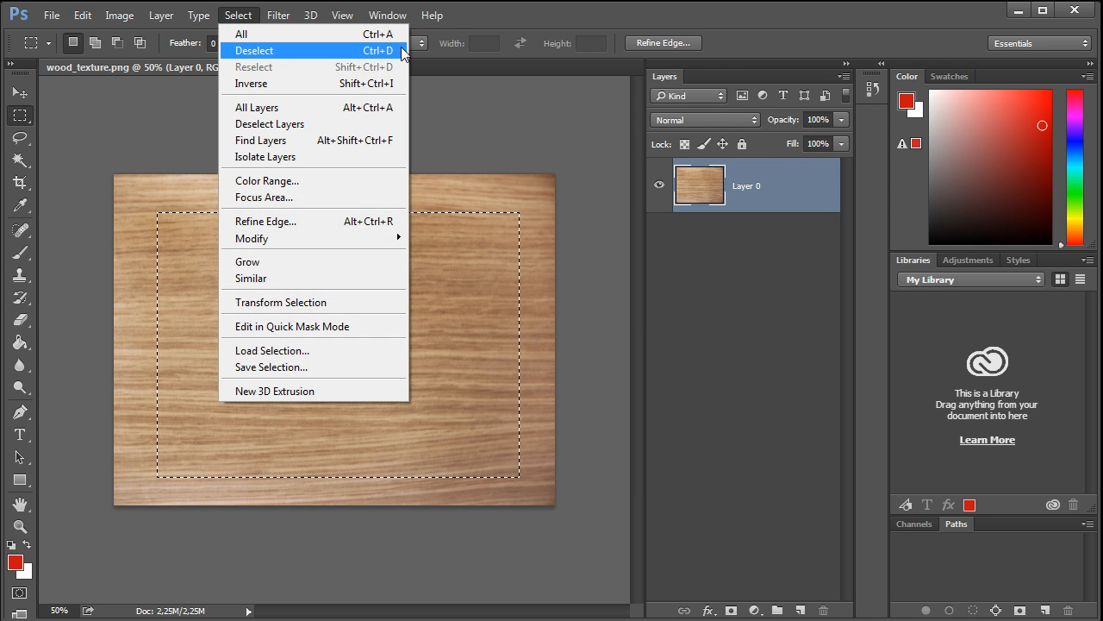
{"action": "left_click", "coordinate": [376, 51]}
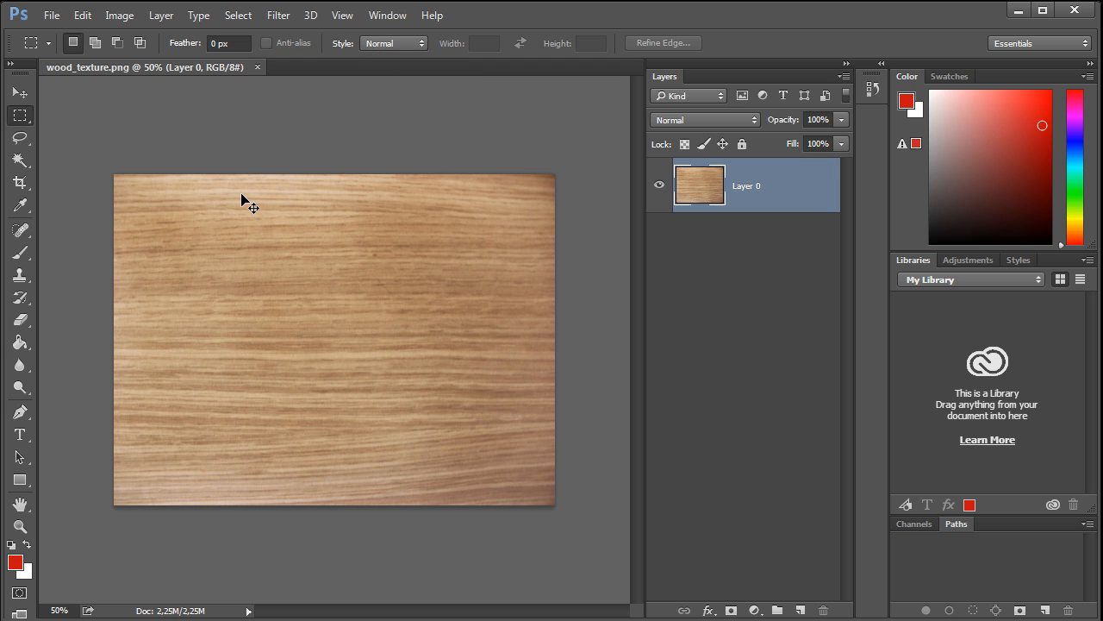
Select the entire canvas and contract the selection by 100 pixels, with the effect applied at canvas bounds.
{"action": "left_click", "coordinate": [237, 16]}
{"action": "left_click", "coordinate": [246, 40]}
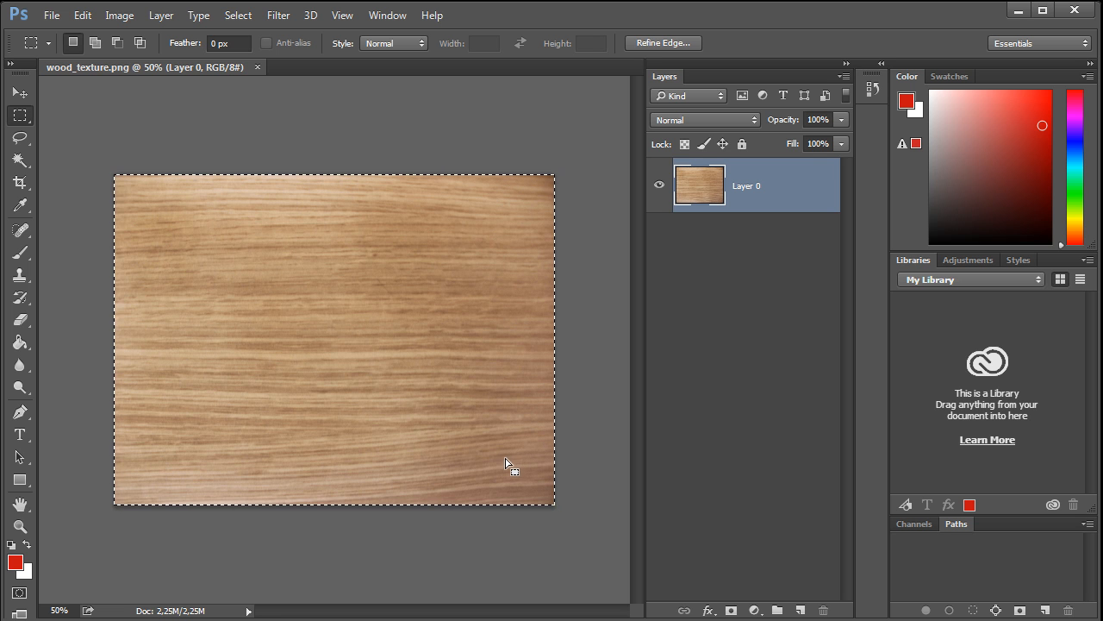
{"action": "left_click", "coordinate": [237, 15]}
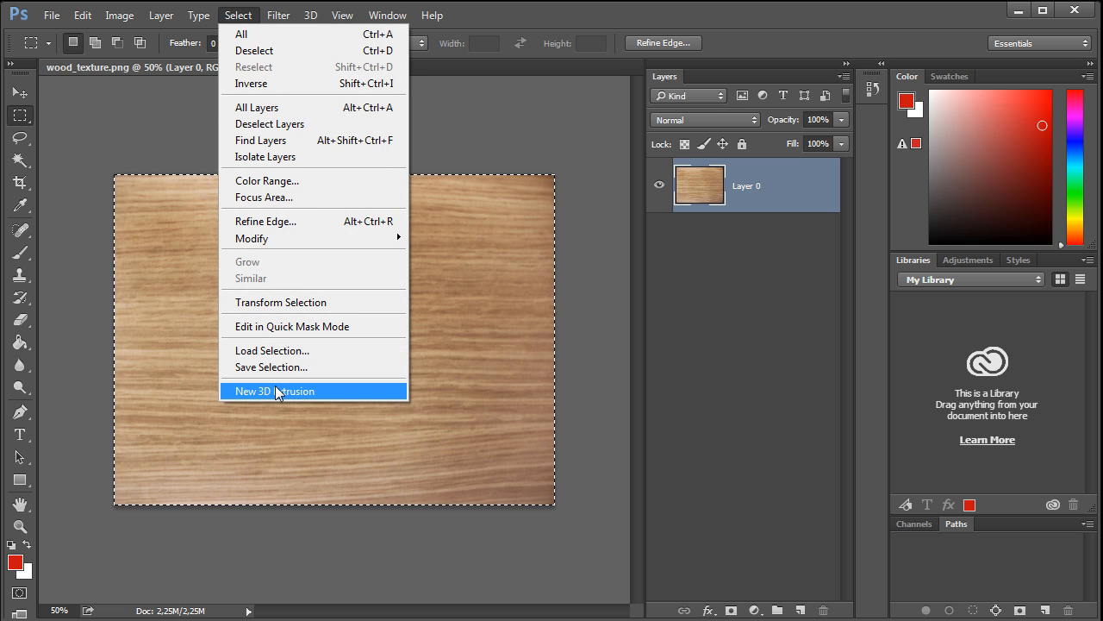
{"action": "mouse_move", "coordinate": [275, 240]}
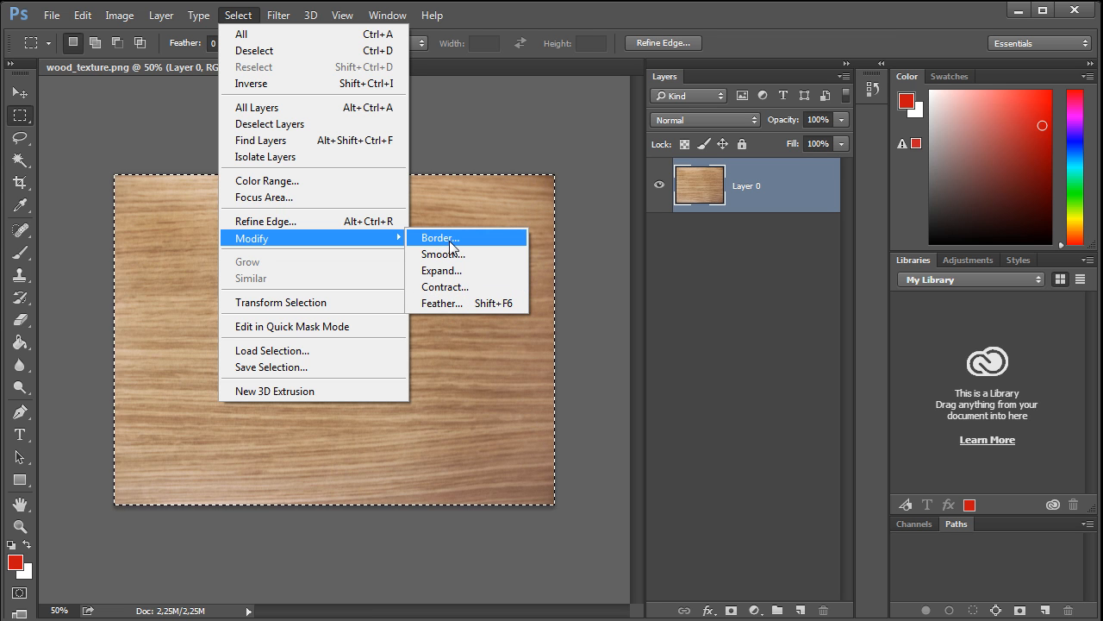
{"action": "left_click", "coordinate": [446, 287]}
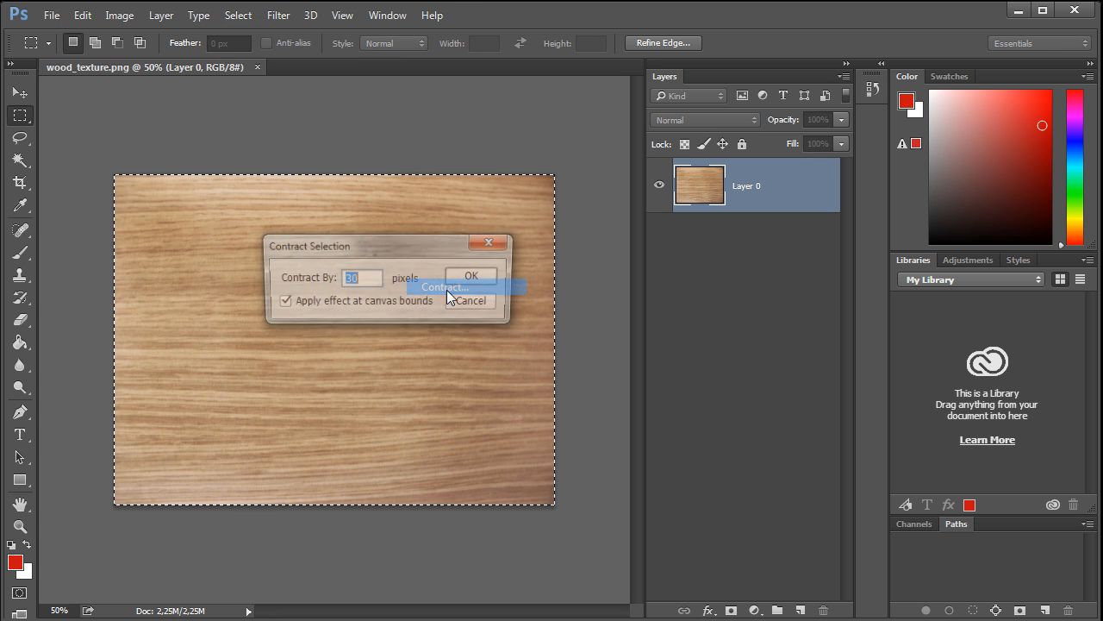
{"action": "left_click_drag", "start_coordinate": [473, 282], "coordinate": [408, 271]}
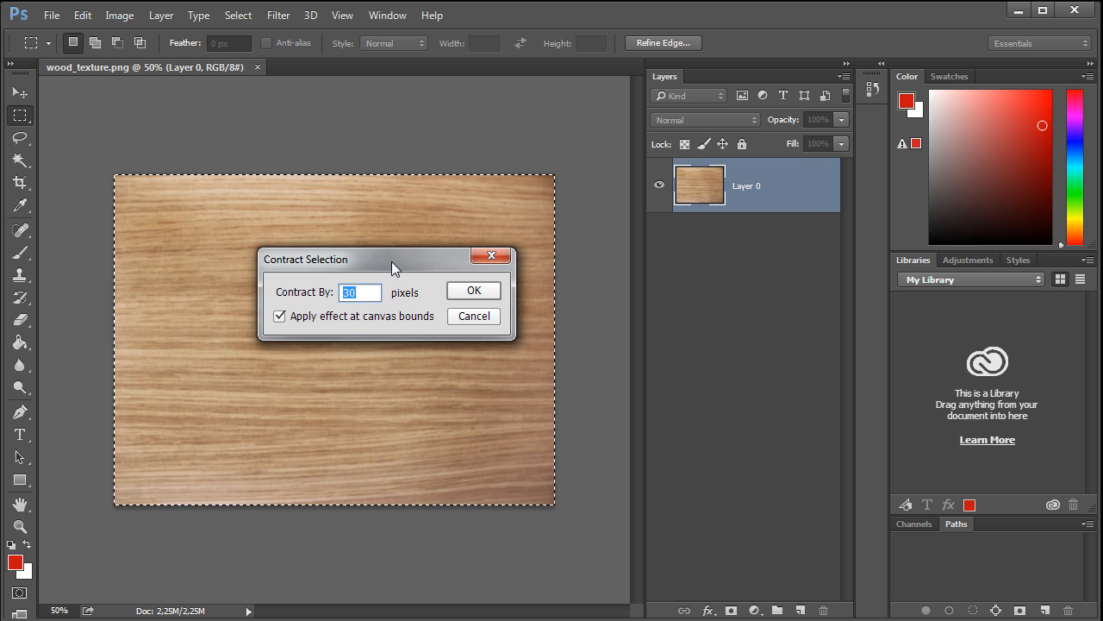
{"action": "left_click", "coordinate": [372, 294]}
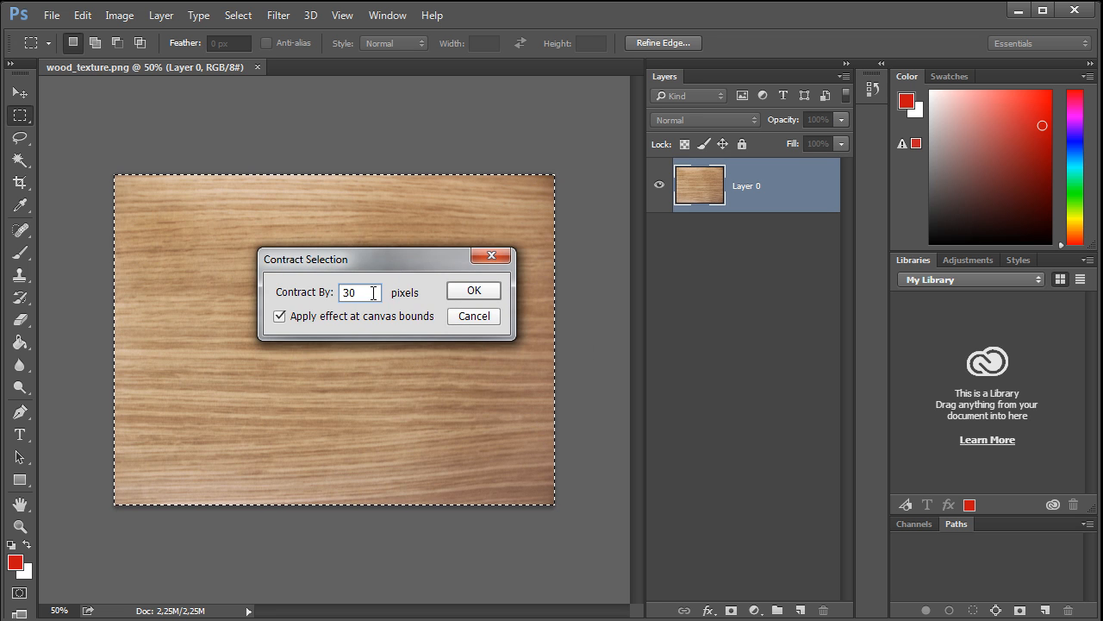
{"action": "left_click", "coordinate": [280, 317]}
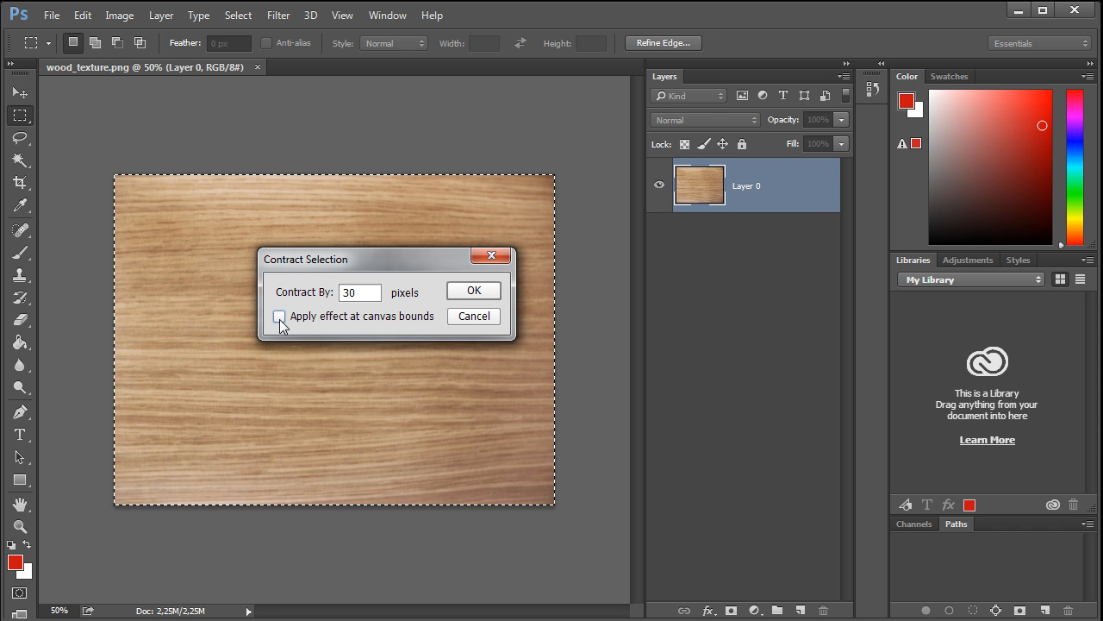
{"action": "left_click", "coordinate": [280, 317]}
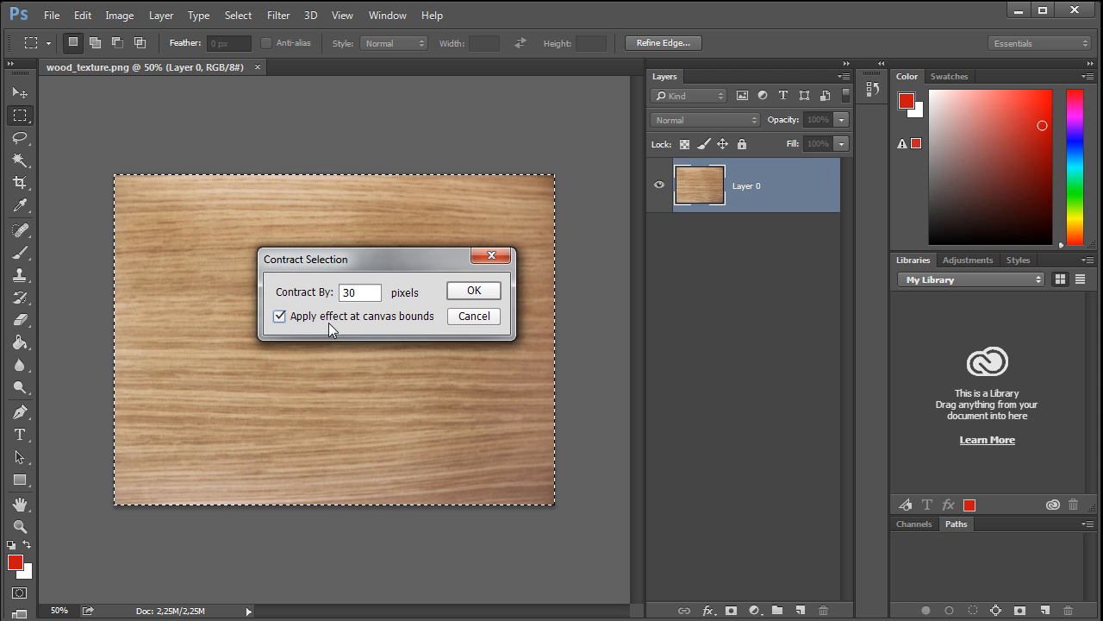
{"action": "double_click", "coordinate": [358, 296]}
{"action": "type", "text": "100"}
{"action": "left_click", "coordinate": [474, 290]}
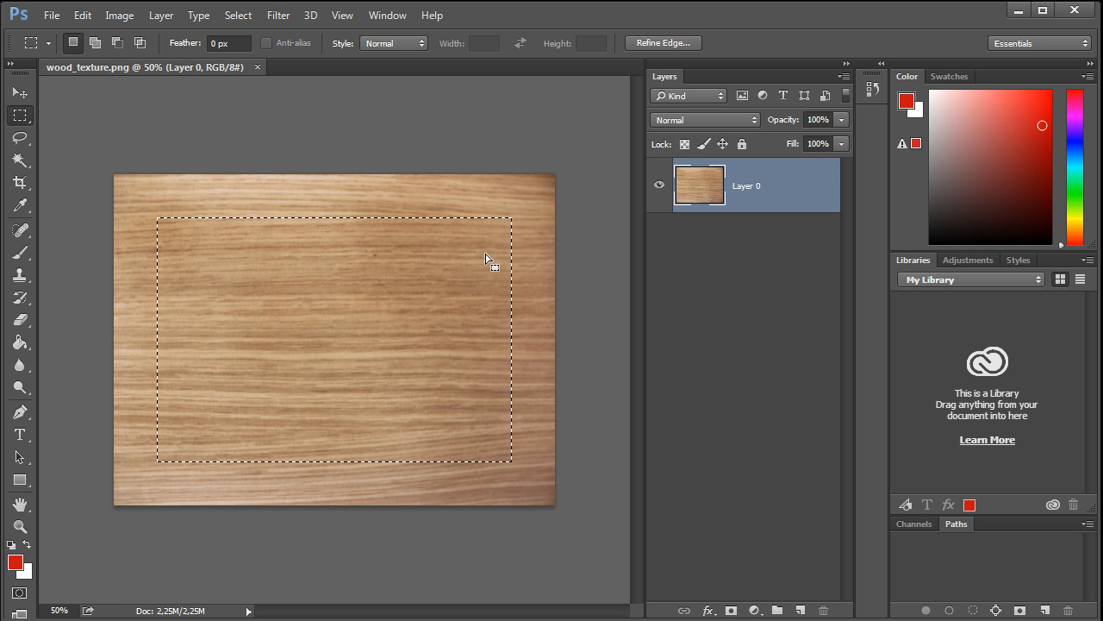
Delete the selected centre of the wood texture to leave a frame, and clear the selection.
{"action": "key", "text": "Delete"}
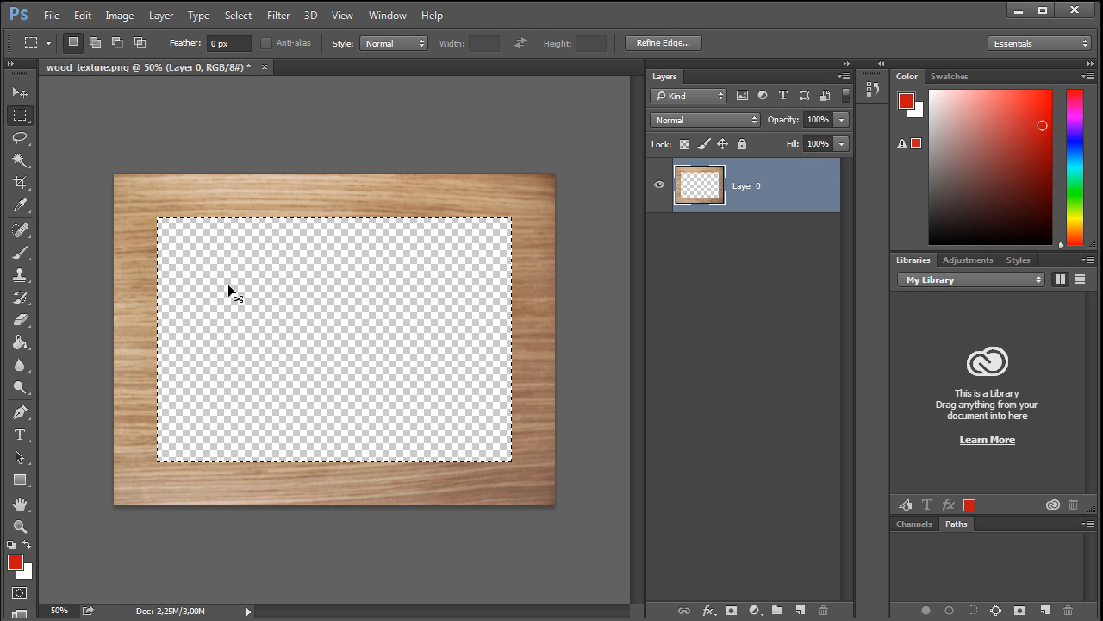
{"action": "key", "text": "ctrl+d"}
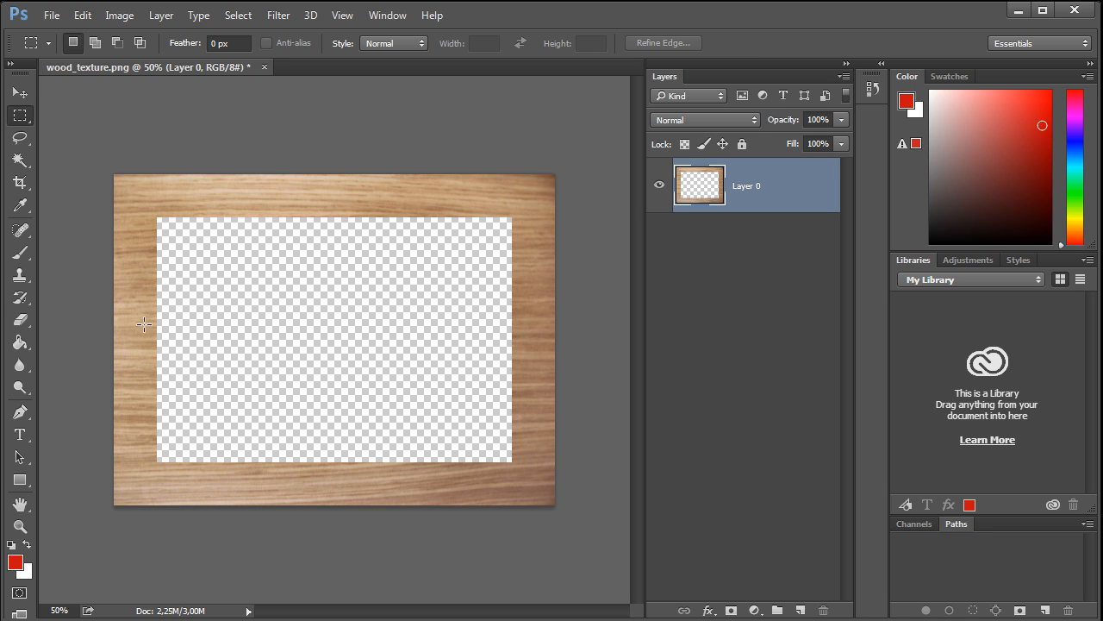
Open imagem_1.jpg as a second document alongside the wood frame and keep it as the active document.
{"action": "left_click", "coordinate": [50, 17]}
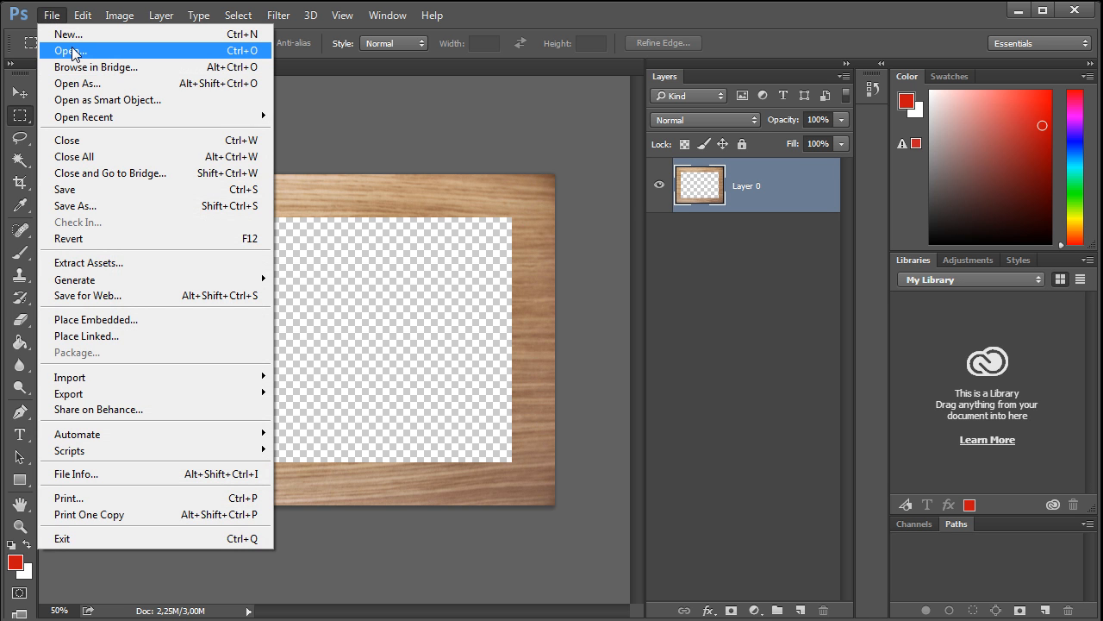
{"action": "left_click", "coordinate": [73, 53]}
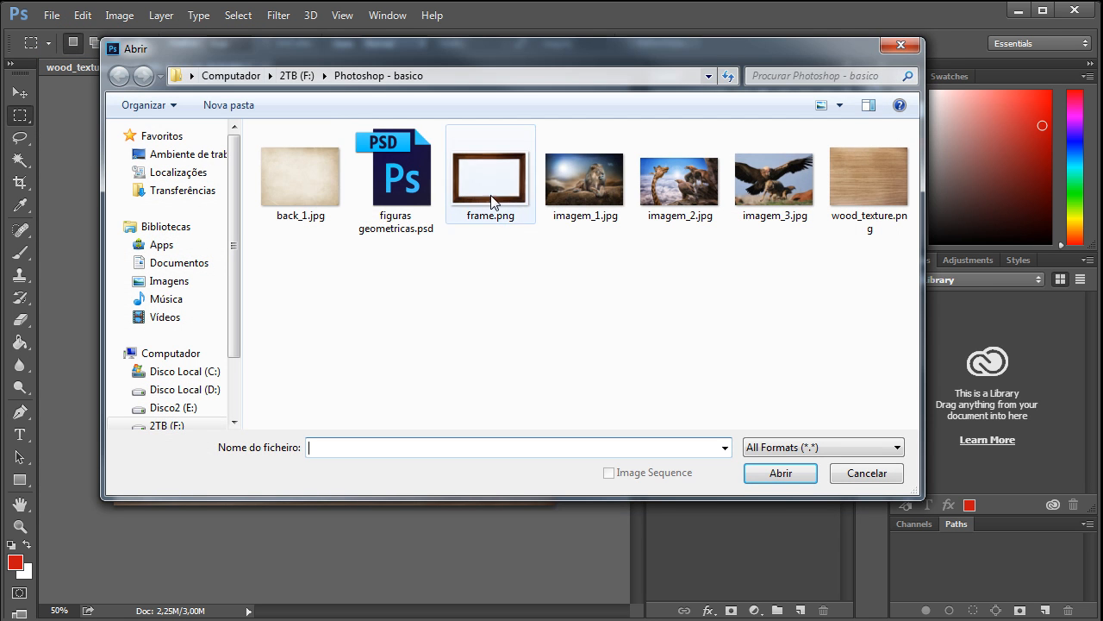
{"action": "left_click", "coordinate": [589, 198]}
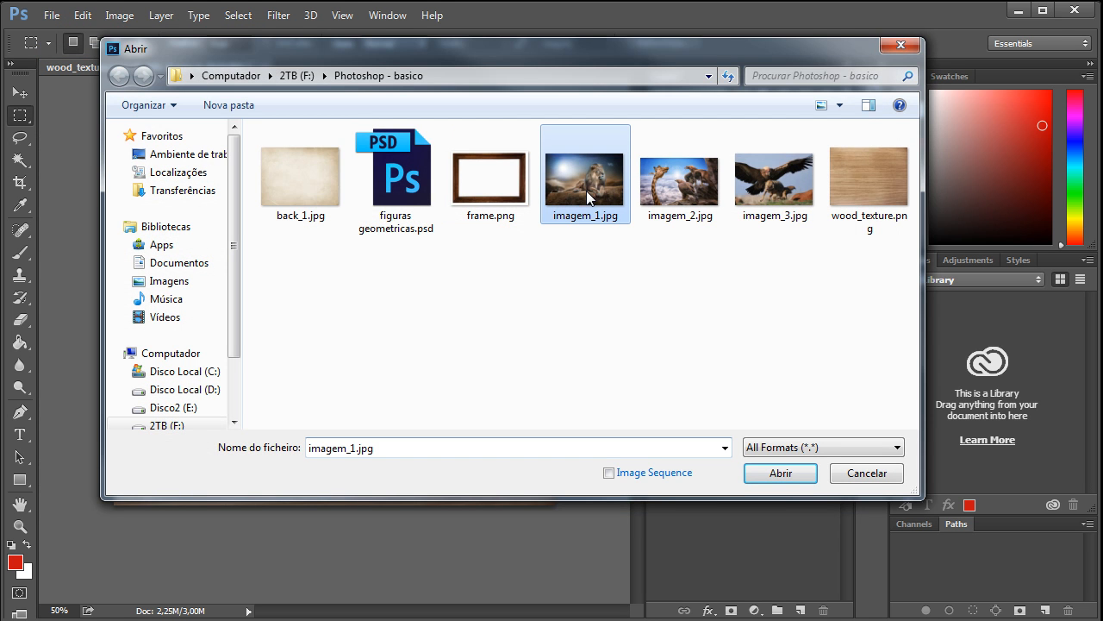
{"action": "left_click", "coordinate": [788, 477]}
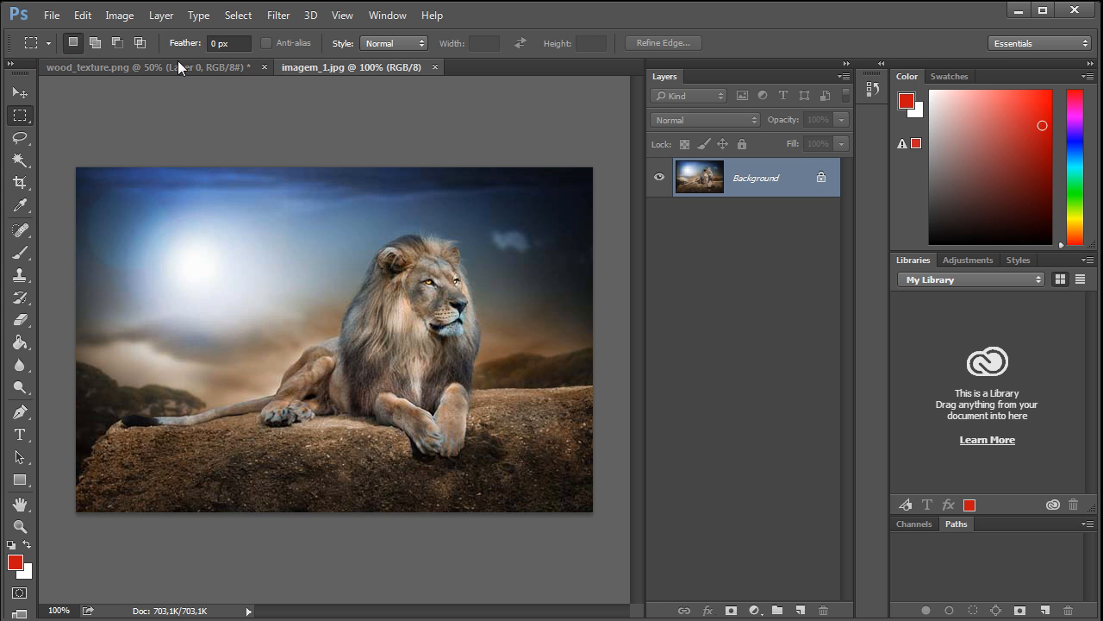
{"action": "left_click", "coordinate": [154, 67]}
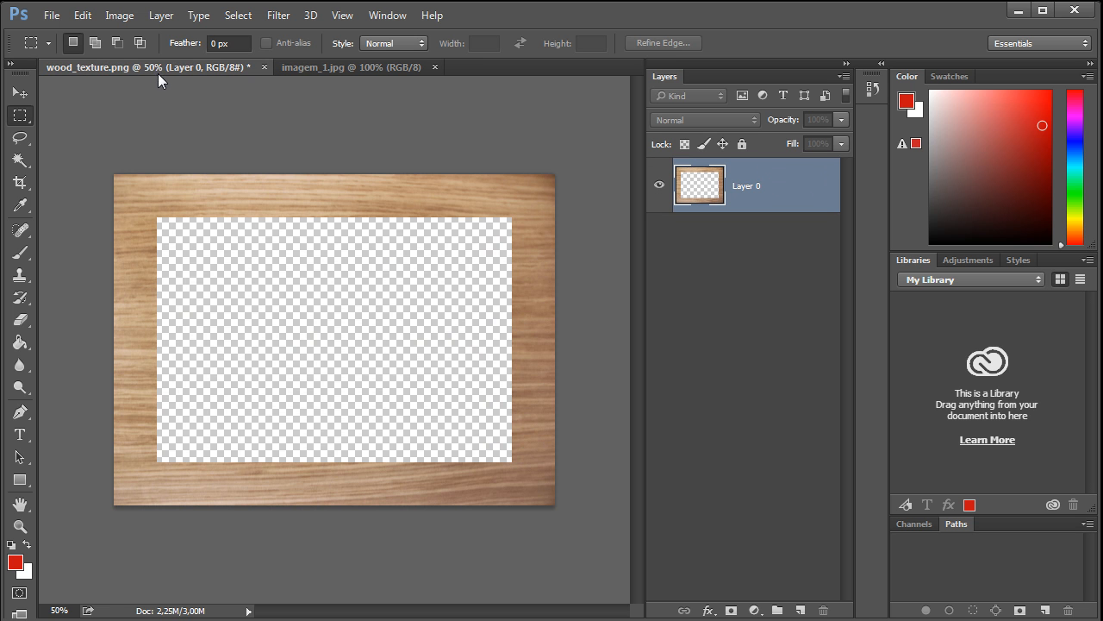
{"action": "left_click", "coordinate": [306, 66]}
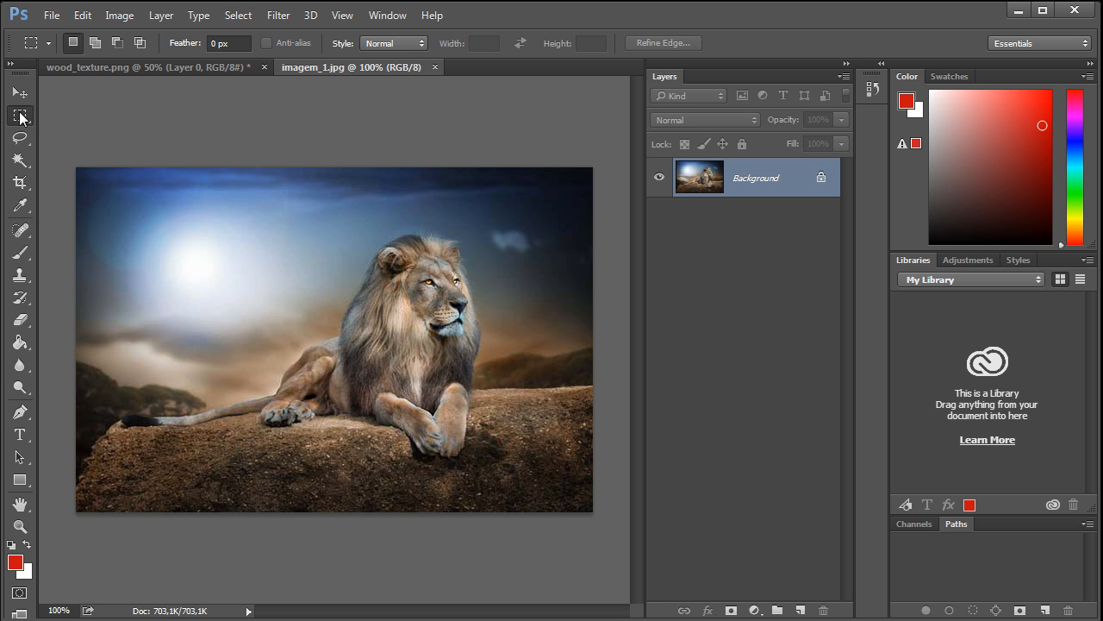
Duplicate the lion photo's Background layer into the wood_texture.png document and switch to that document.
{"action": "right_click", "coordinate": [265, 271]}
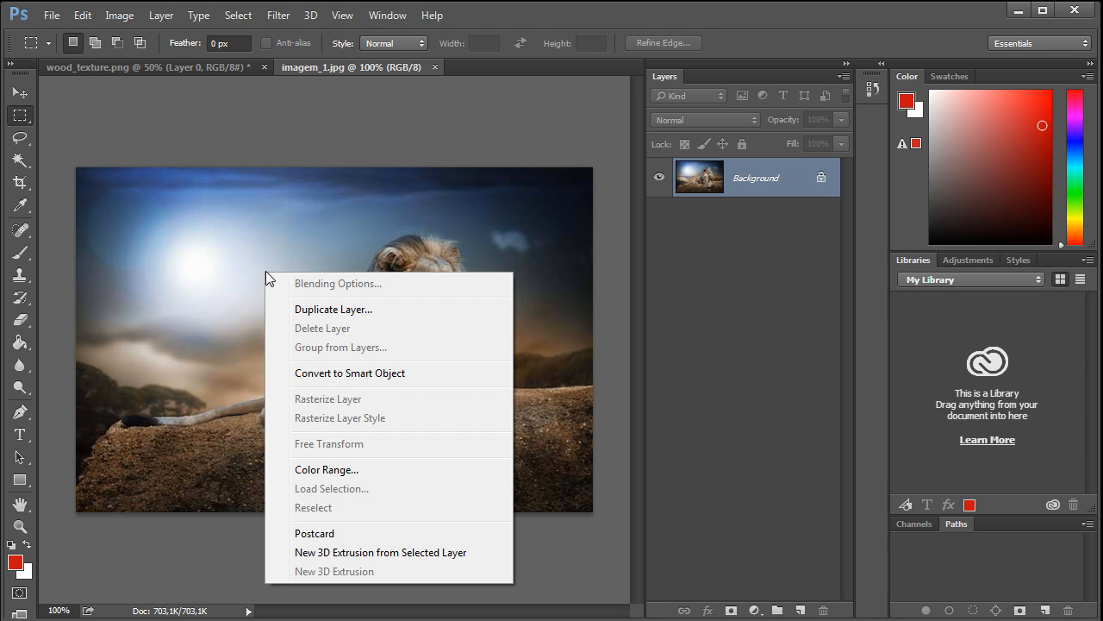
{"action": "left_click", "coordinate": [326, 309]}
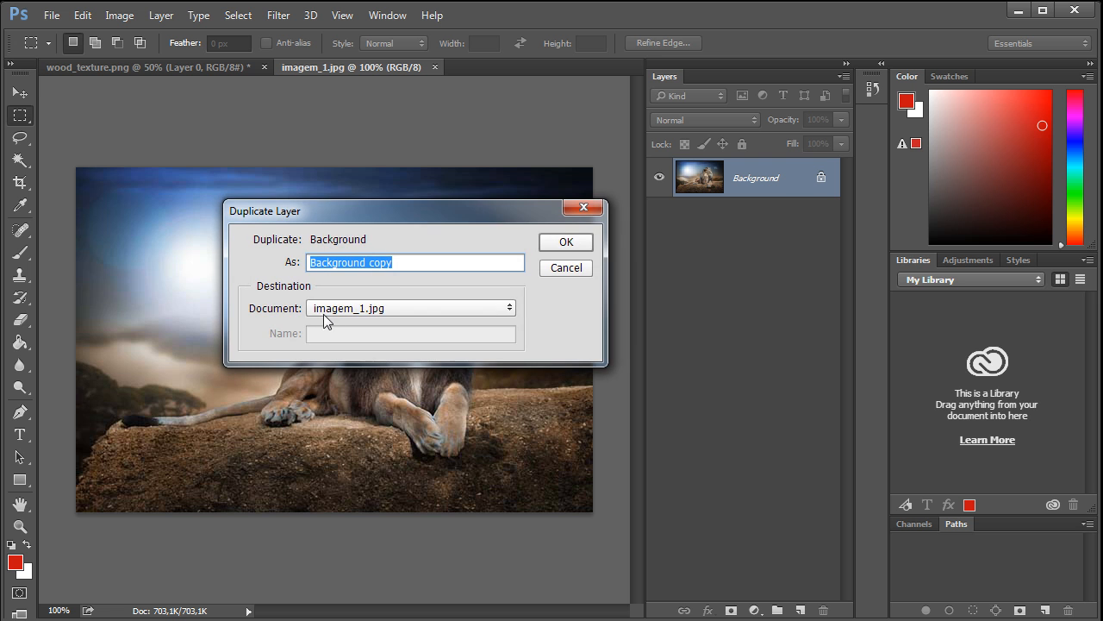
{"action": "left_click_drag", "start_coordinate": [337, 211], "coordinate": [269, 191]}
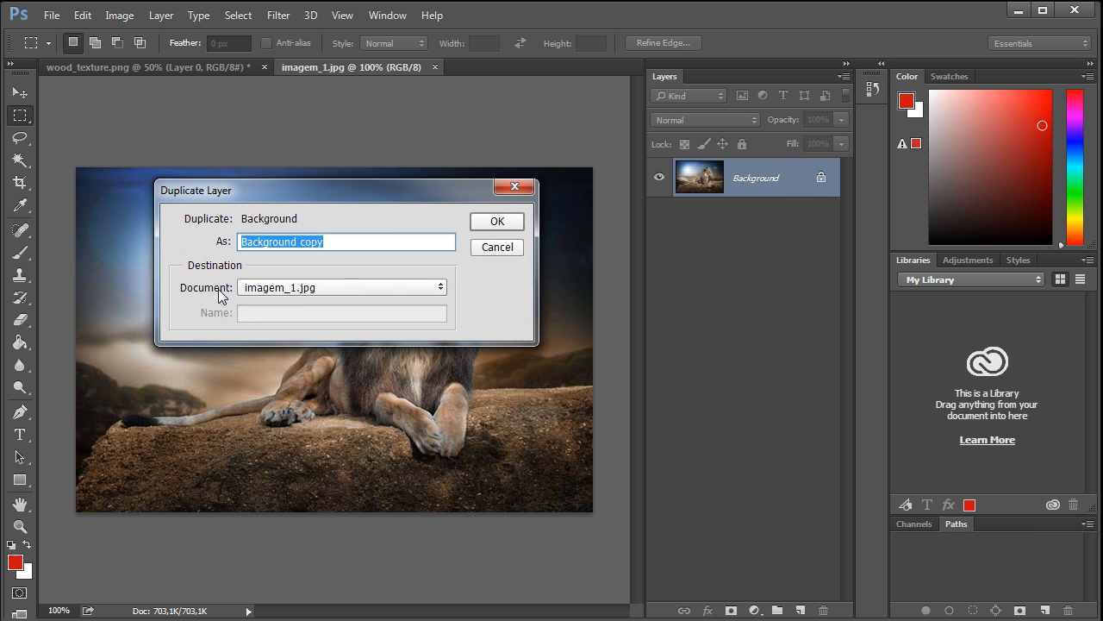
{"action": "left_click", "coordinate": [303, 291]}
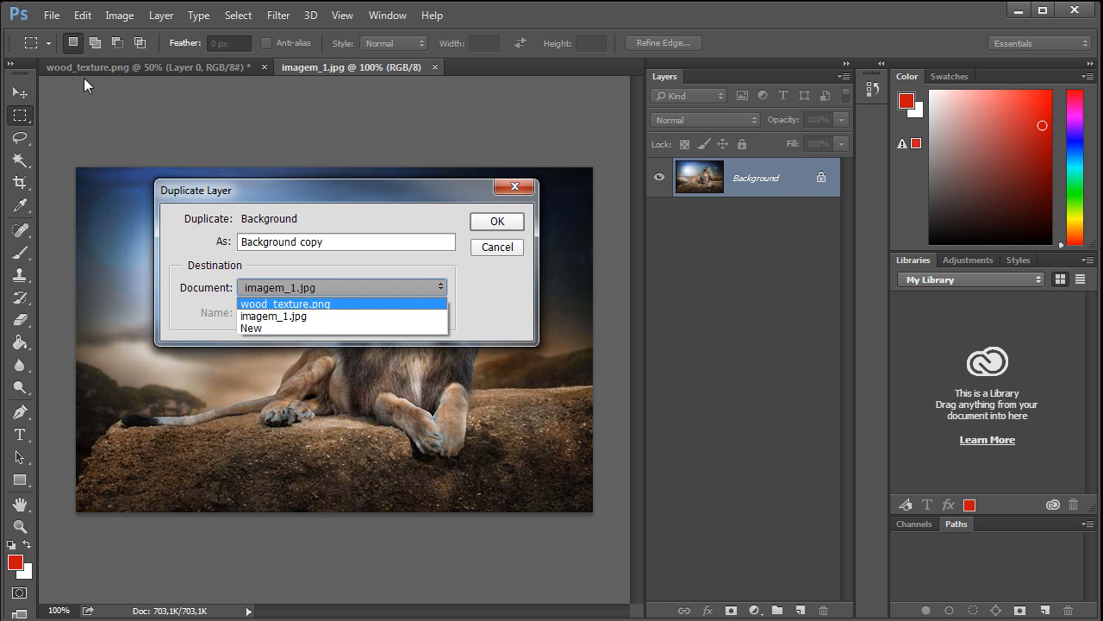
{"action": "left_click", "coordinate": [293, 304]}
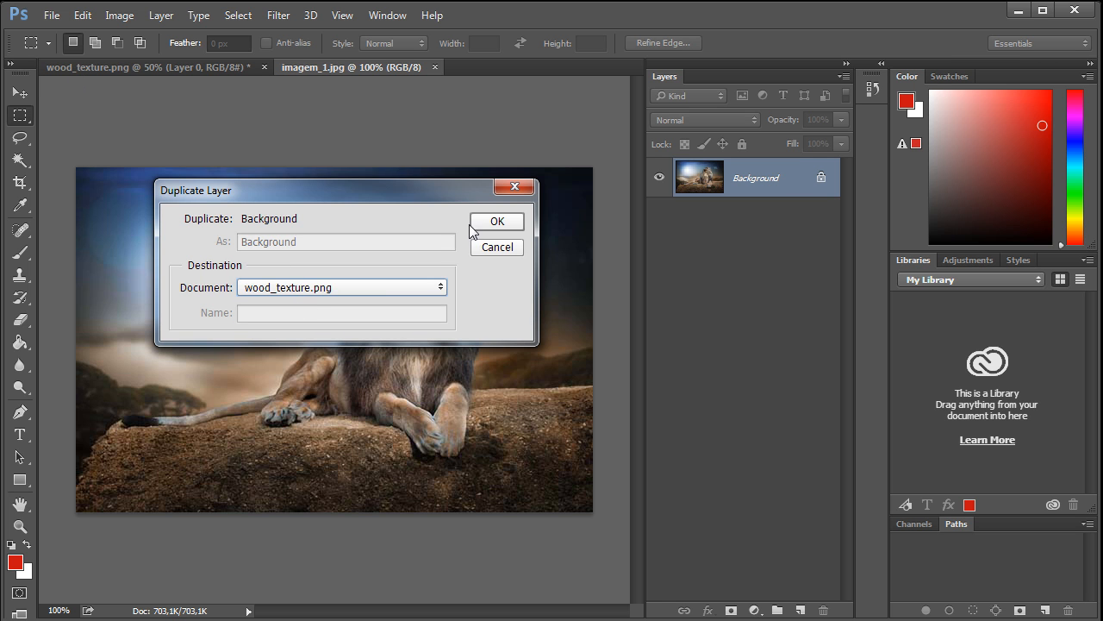
{"action": "left_click", "coordinate": [498, 221]}
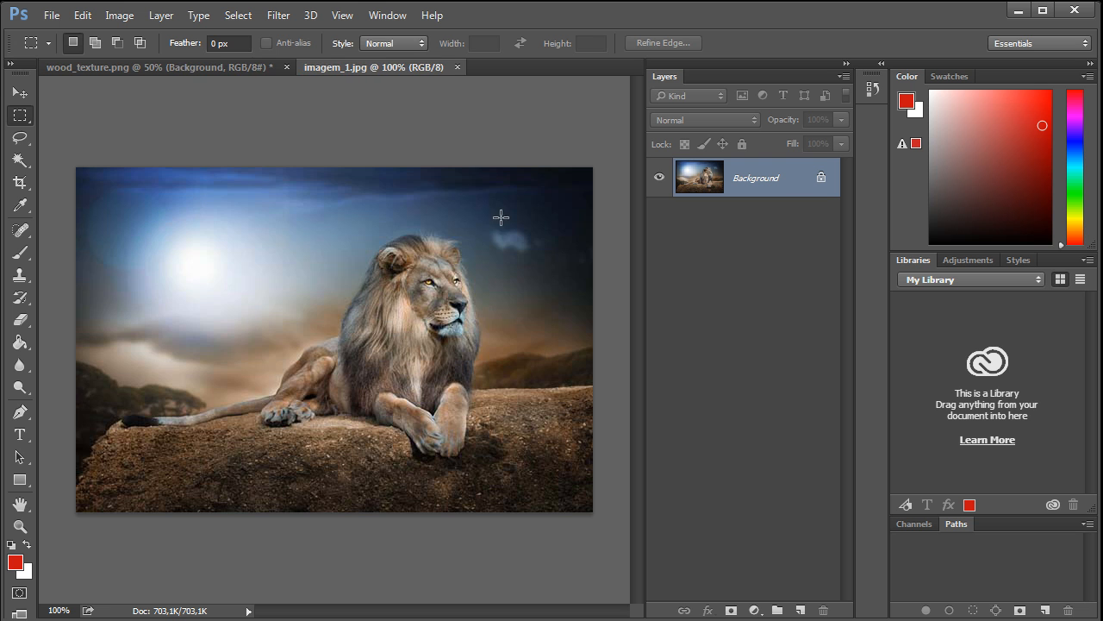
{"action": "left_click", "coordinate": [199, 68]}
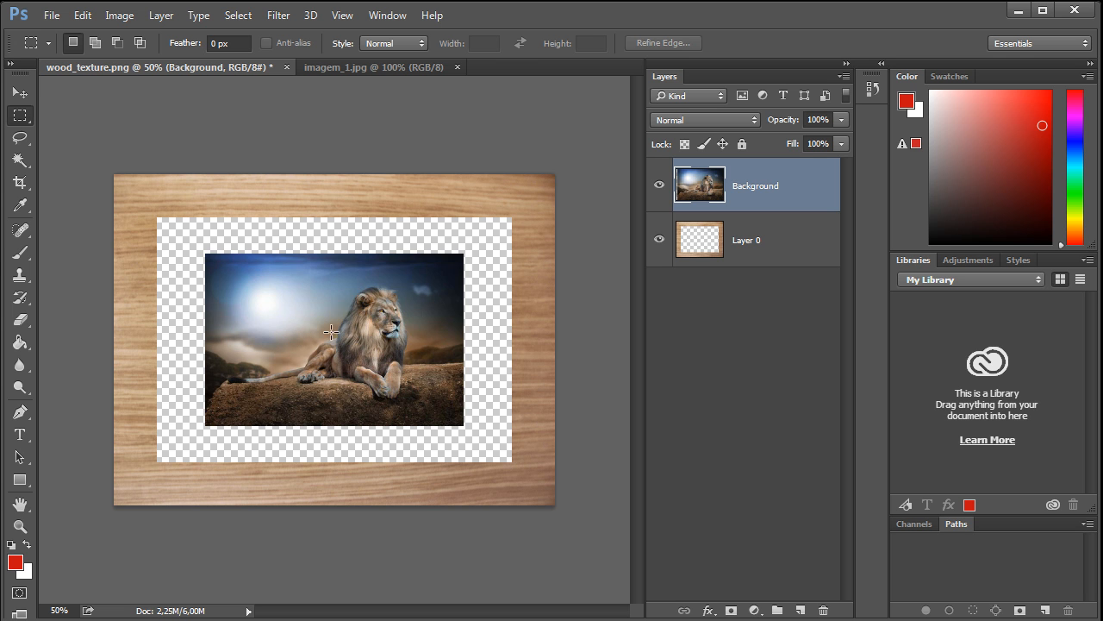
Move the lion photo off-centre, and align it to the vertical and horizontal centres of the whole canvas, leaving nothing selected.
{"action": "left_click", "coordinate": [20, 92]}
{"action": "left_click_drag", "start_coordinate": [316, 340], "coordinate": [240, 273]}
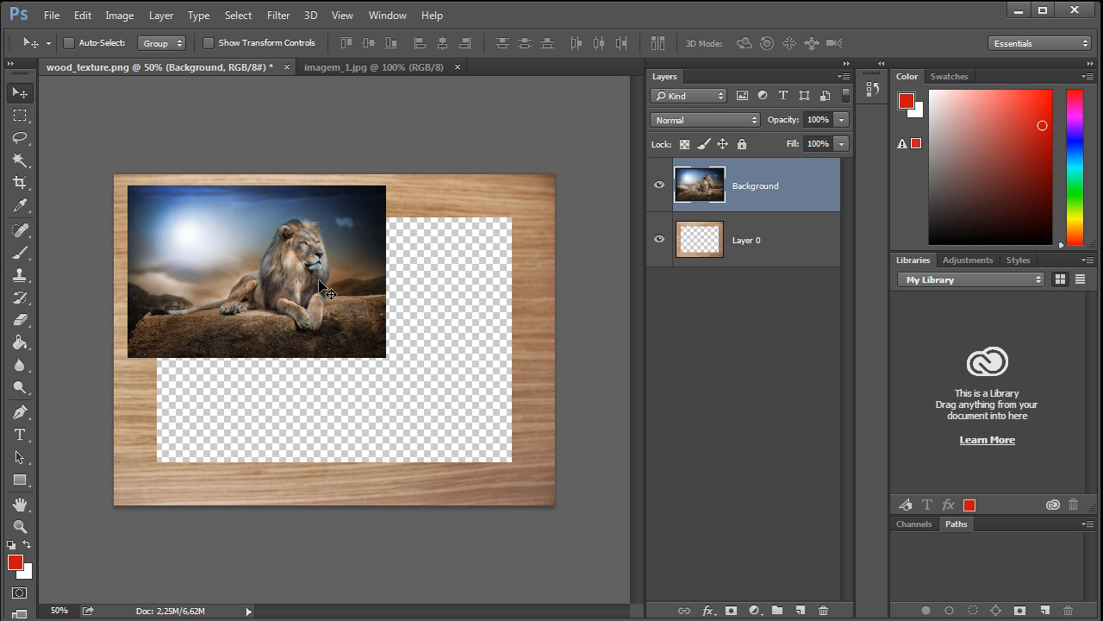
{"action": "key", "text": "ctrl"}
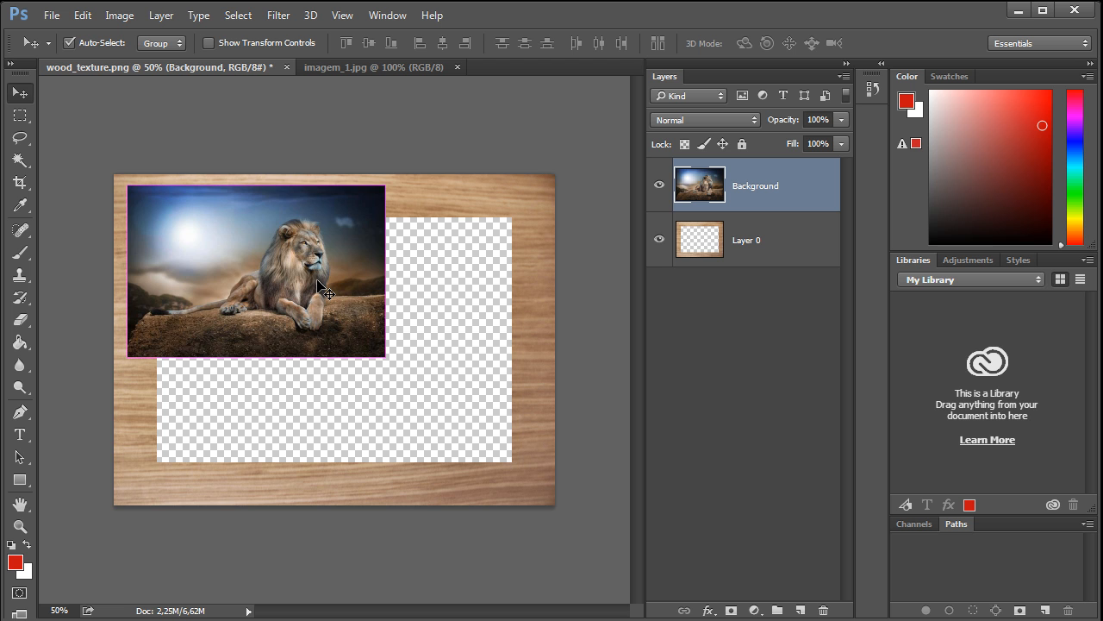
{"action": "key", "text": "ctrl+a"}
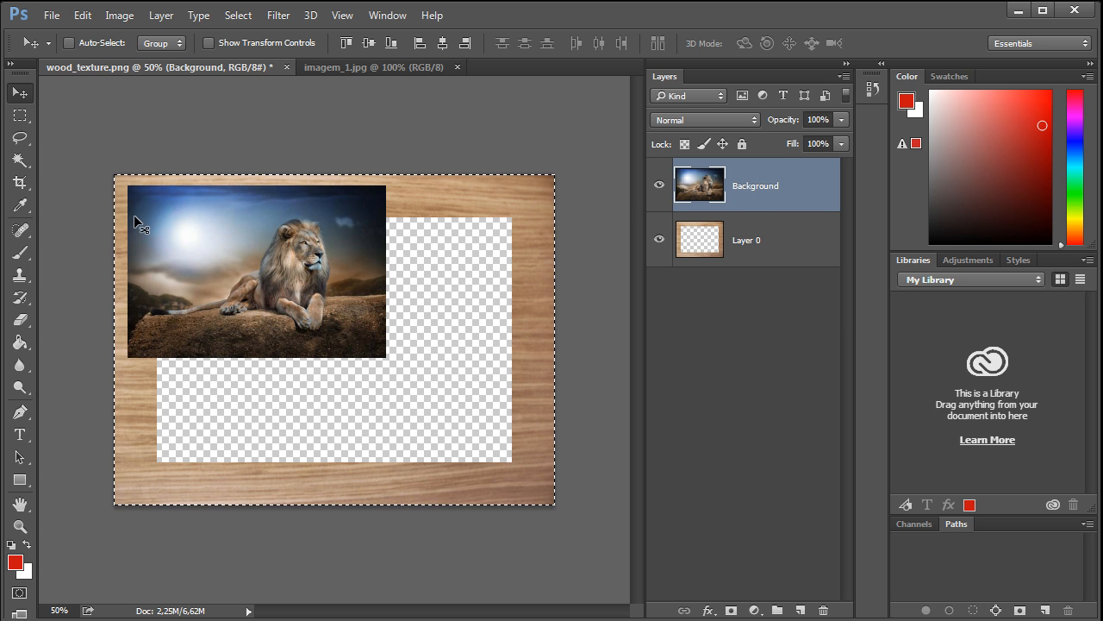
{"action": "left_click", "coordinate": [369, 44]}
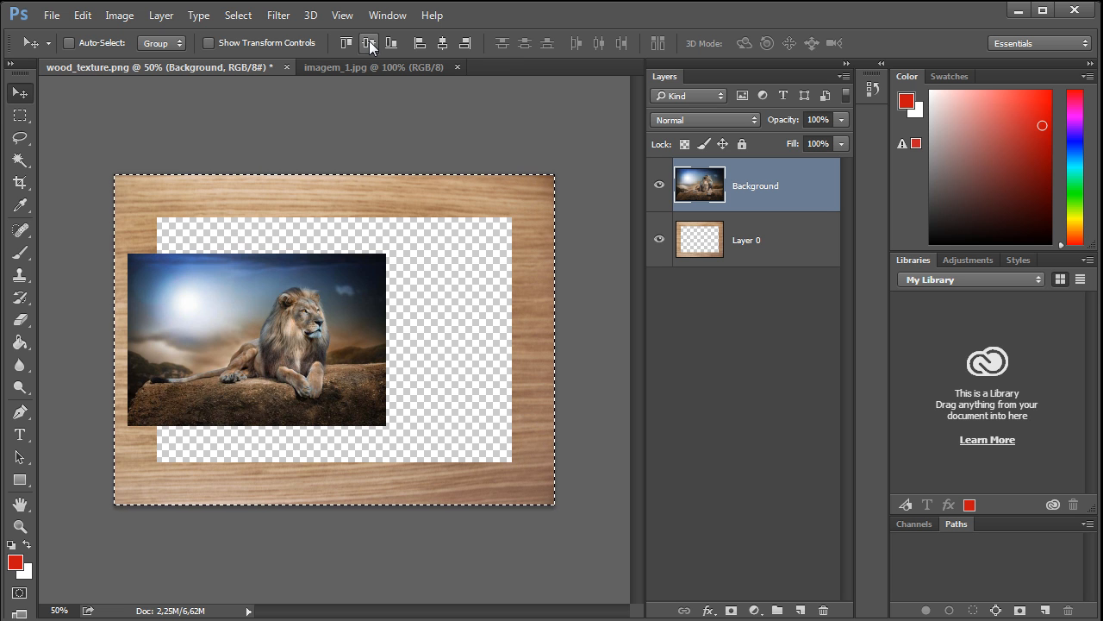
{"action": "left_click", "coordinate": [442, 45]}
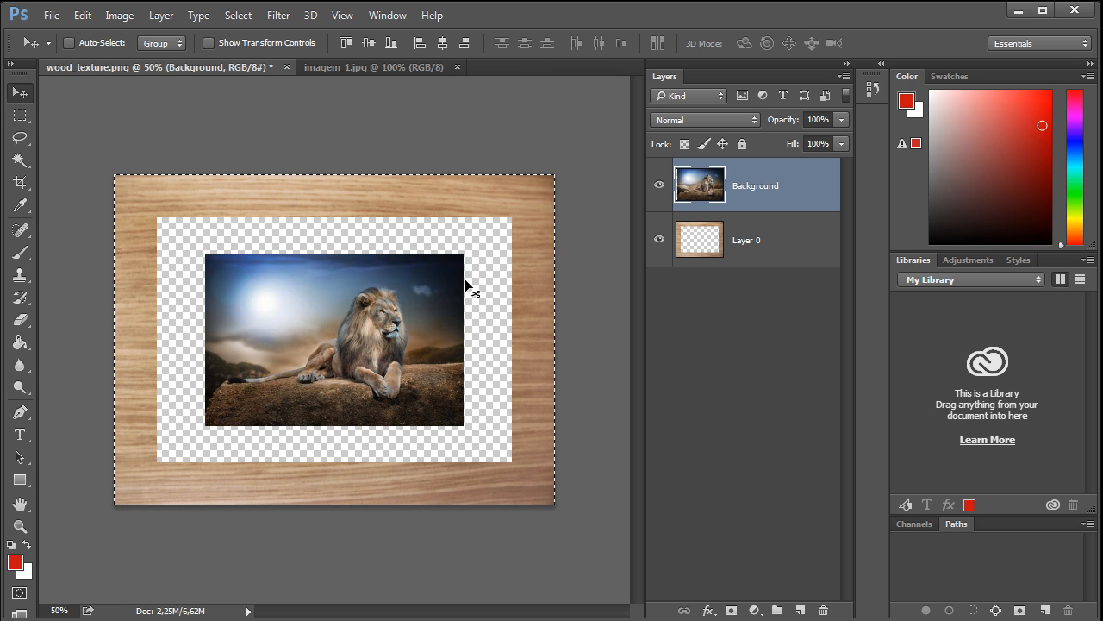
{"action": "key", "text": "ctrl"}
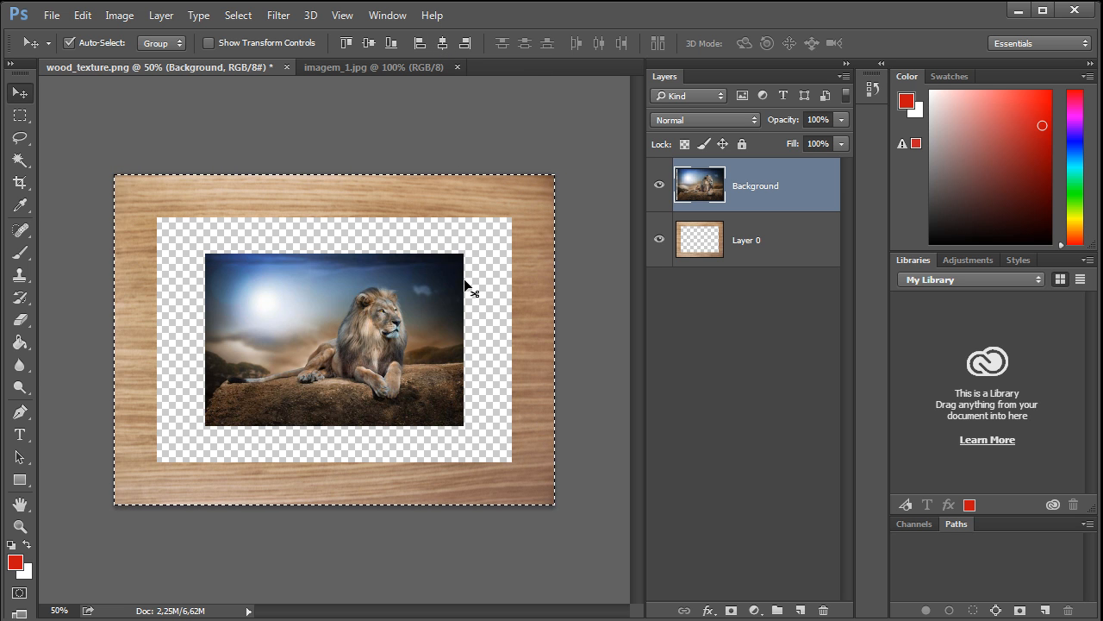
{"action": "key", "text": "ctrl+d"}
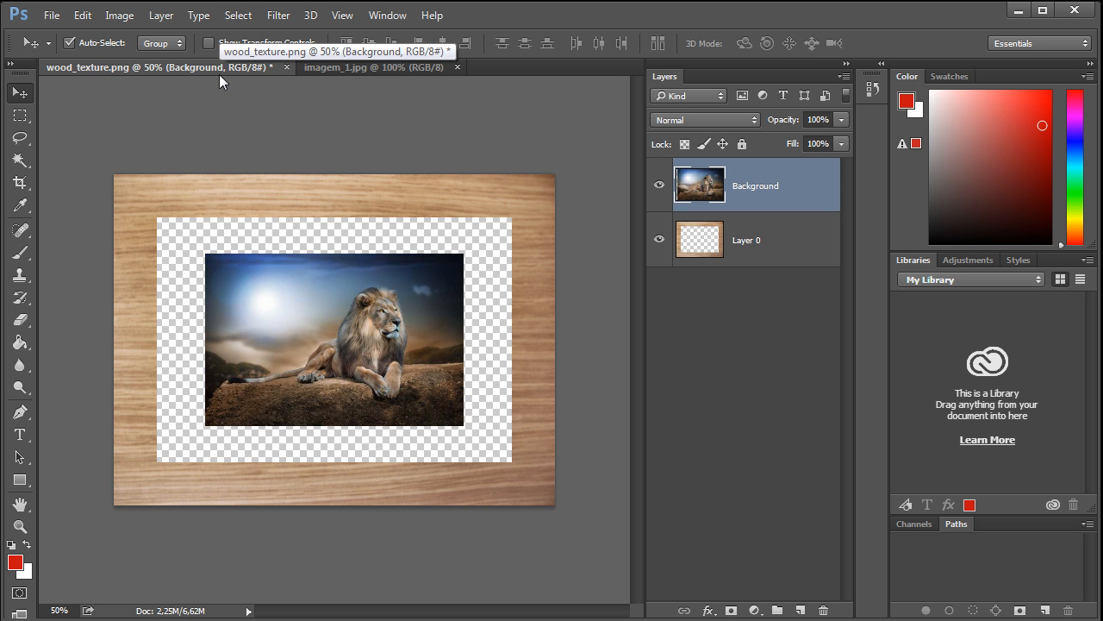
Scale the lion photo proportionally about its centre to 150% and place its layer beneath the wood frame layer.
{"action": "key", "text": "ctrl+t"}
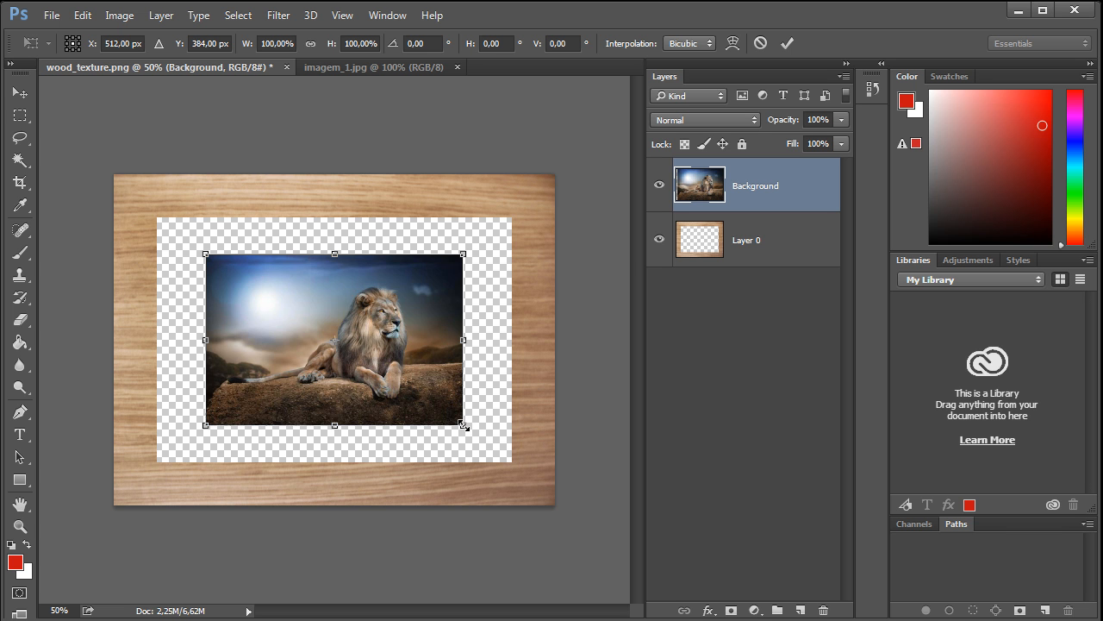
{"action": "left_click_drag", "start_coordinate": [465, 426], "coordinate": [518, 484]}
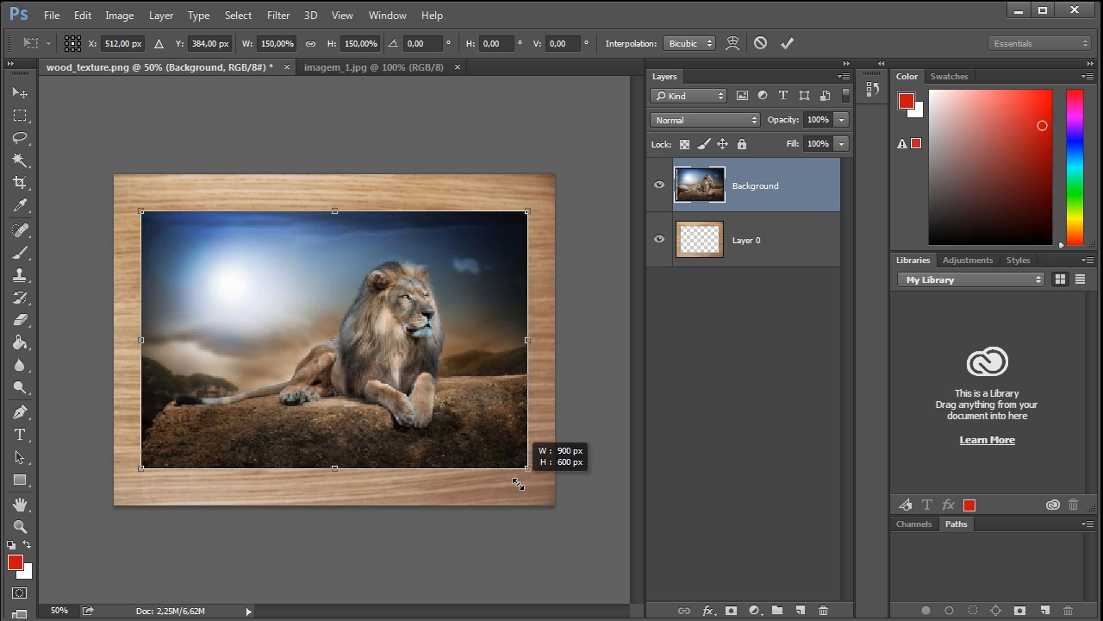
{"action": "left_click_drag", "start_coordinate": [517, 483], "coordinate": [517, 483]}
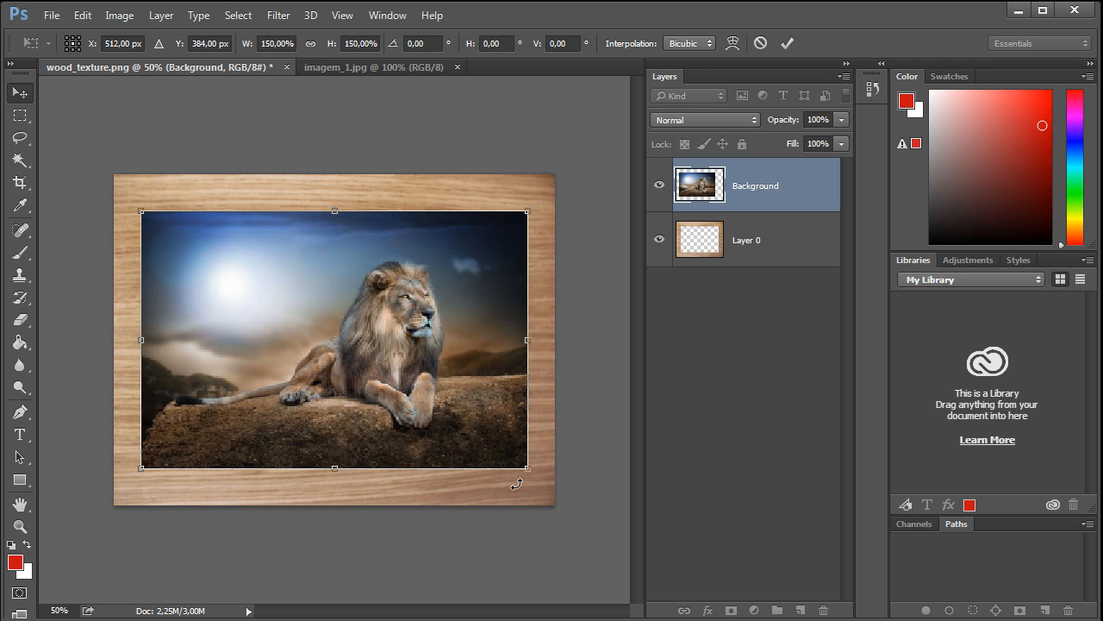
{"action": "key", "text": "Return"}
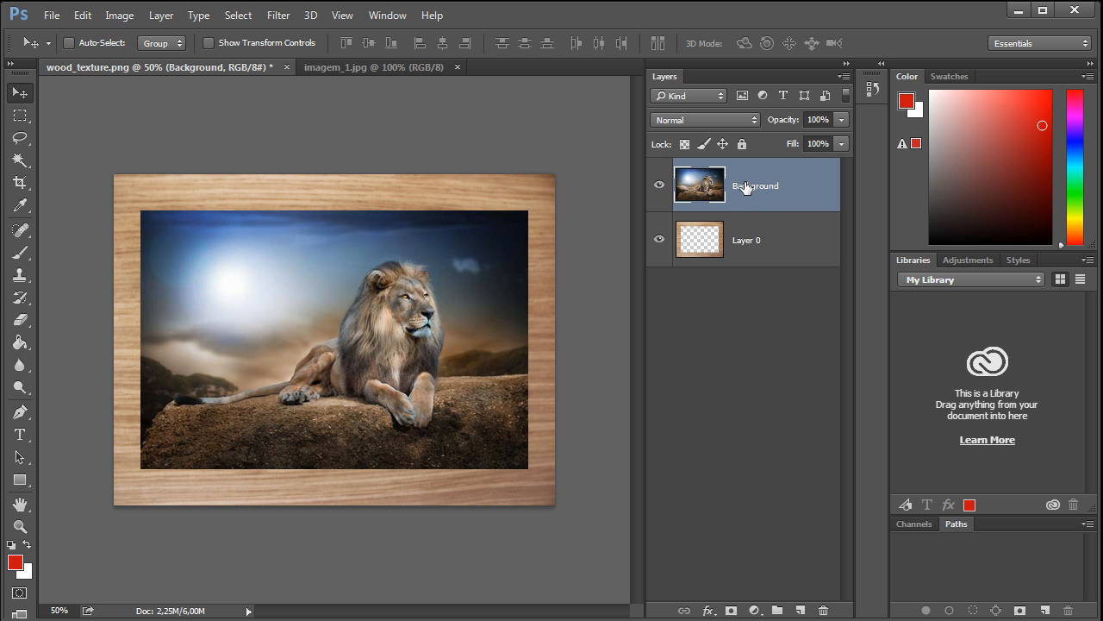
{"action": "left_click_drag", "start_coordinate": [746, 188], "coordinate": [755, 272]}
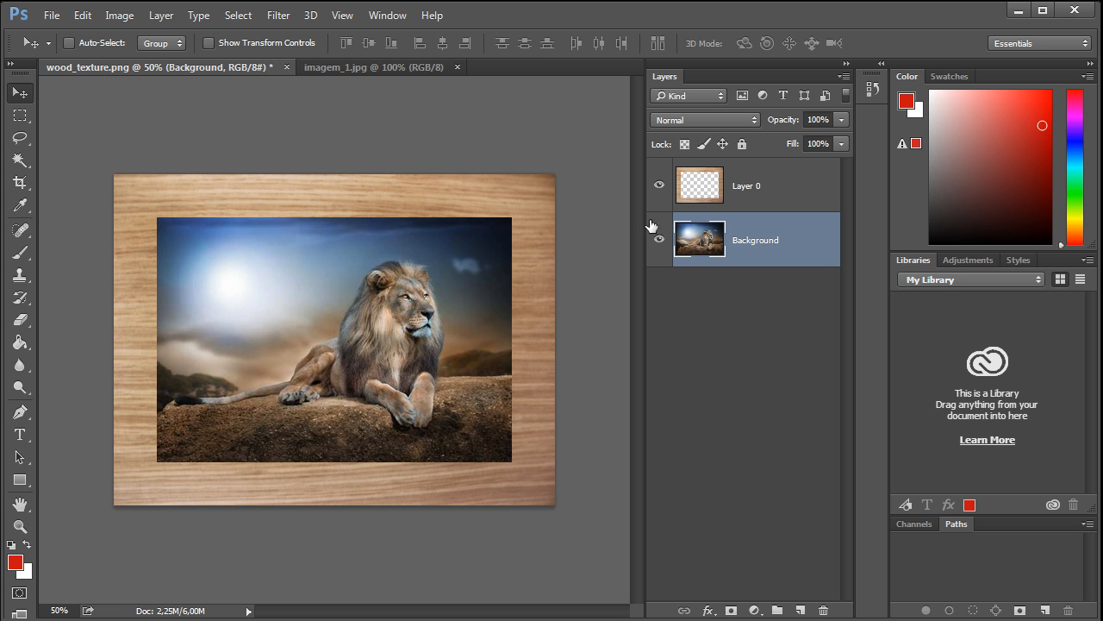
Add a Bevel & Emboss effect to the wood frame layer and compare the frame with the effect off and on.
{"action": "left_click", "coordinate": [741, 198]}
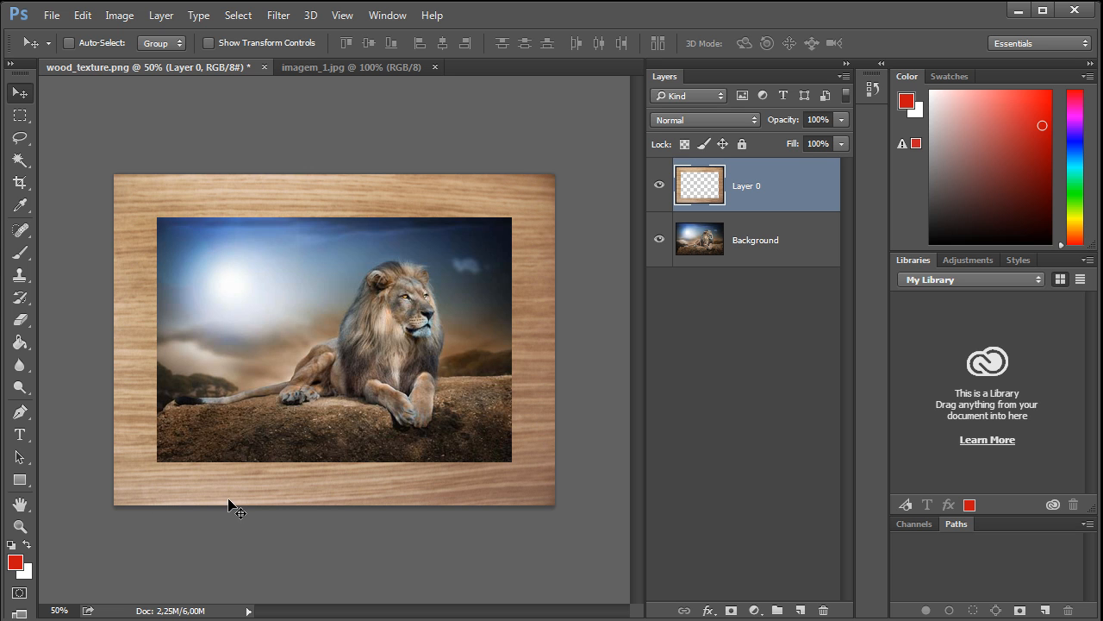
{"action": "left_click", "coordinate": [709, 612]}
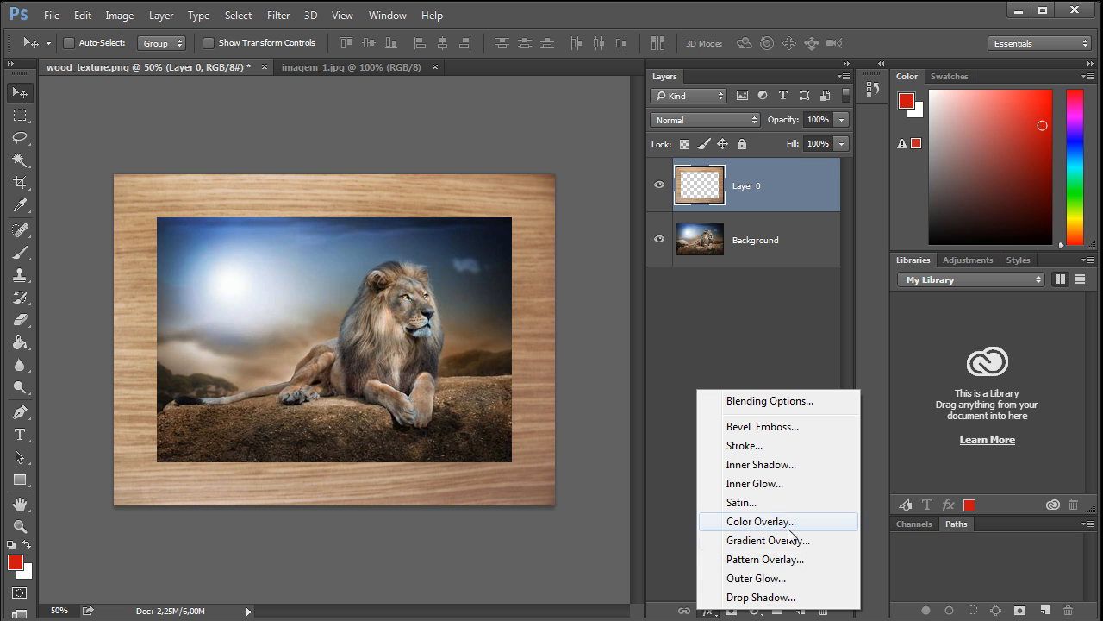
{"action": "left_click", "coordinate": [760, 428]}
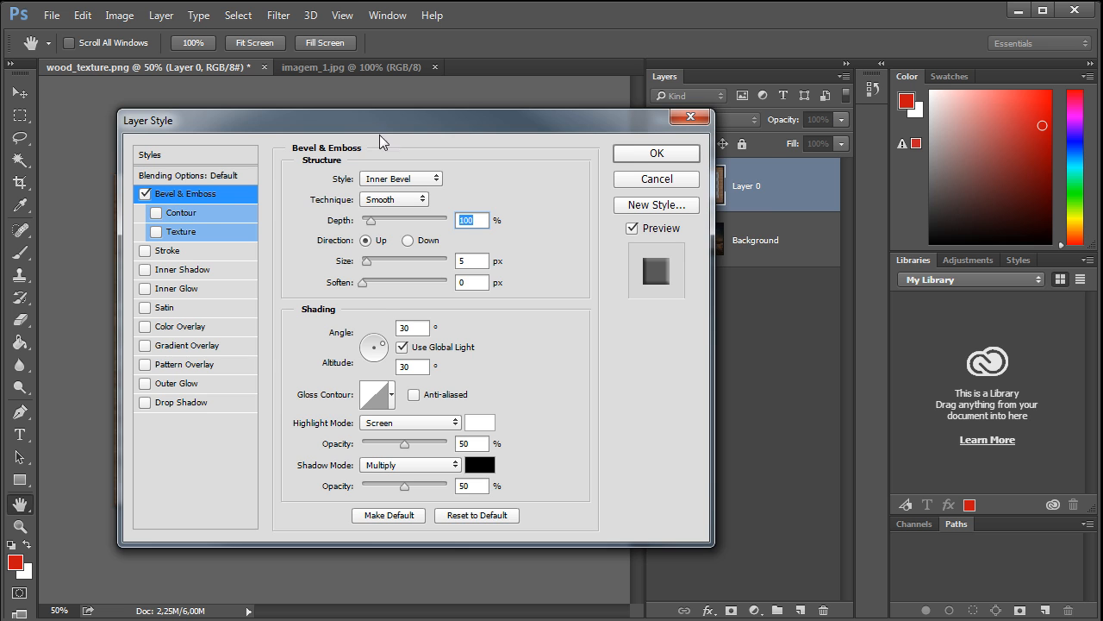
{"action": "left_click_drag", "start_coordinate": [371, 130], "coordinate": [385, 147]}
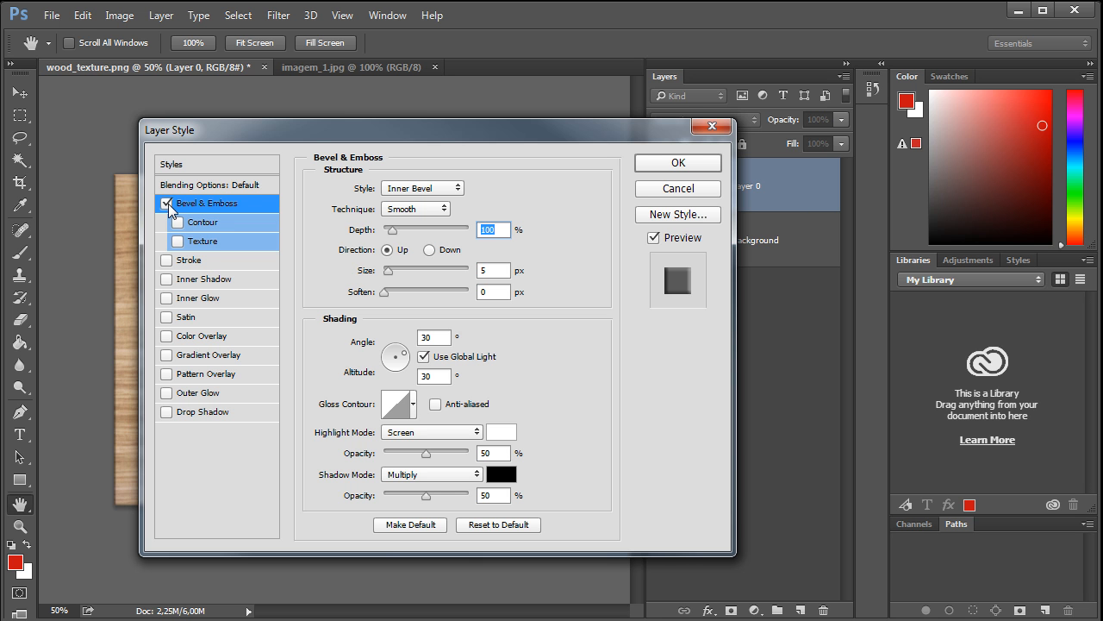
{"action": "left_click_drag", "start_coordinate": [310, 133], "coordinate": [680, 134]}
{"action": "left_click_drag", "start_coordinate": [522, 130], "coordinate": [579, 127]}
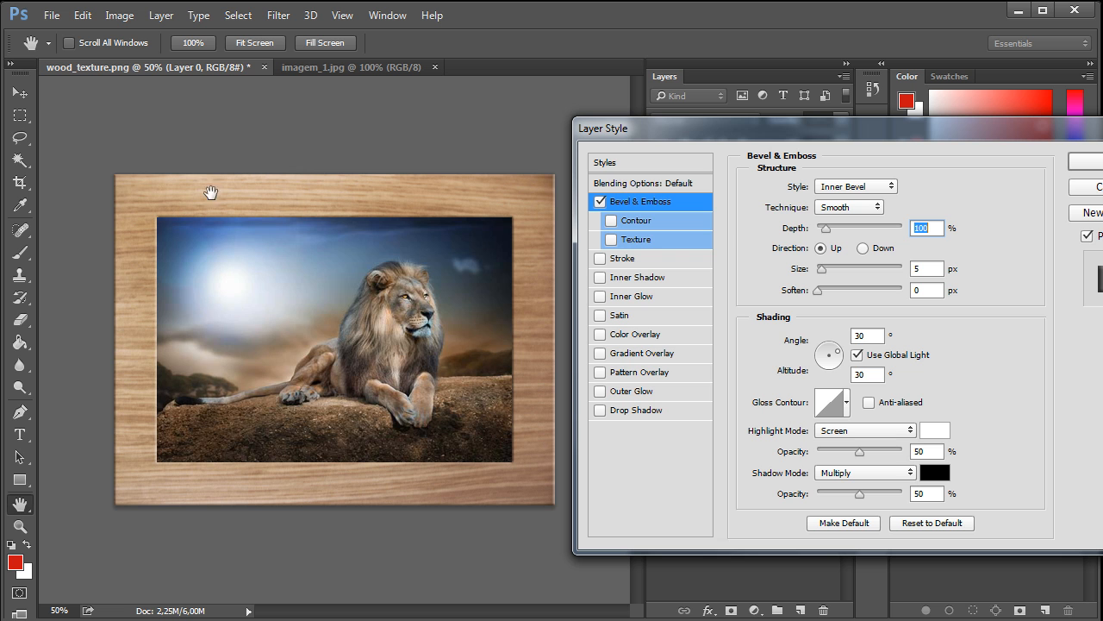
{"action": "left_click", "coordinate": [602, 201]}
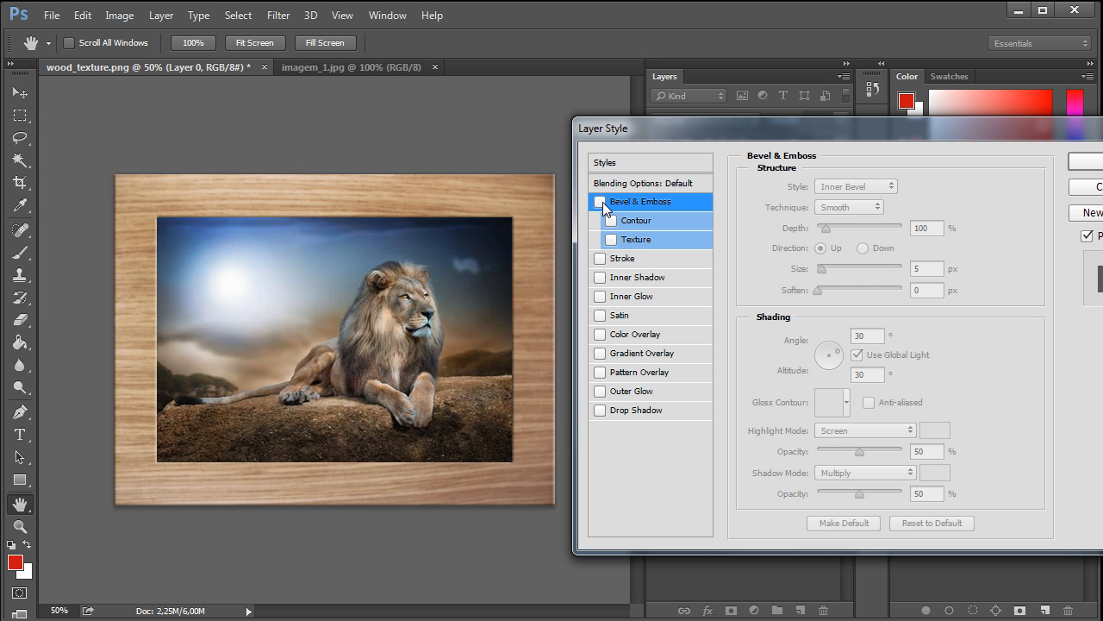
{"action": "left_click", "coordinate": [603, 202]}
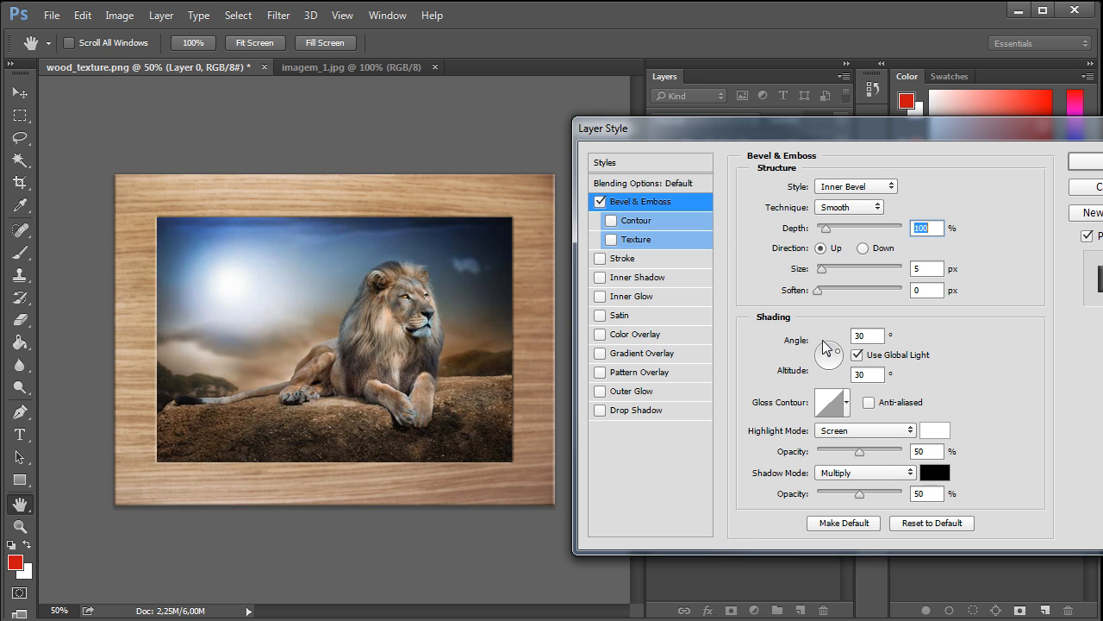
Set the frame's bevel to angle 150°, altitude 0°, depth 256%, size 21 px and the Chisel Hard technique.
{"action": "left_click_drag", "start_coordinate": [826, 357], "coordinate": [817, 353]}
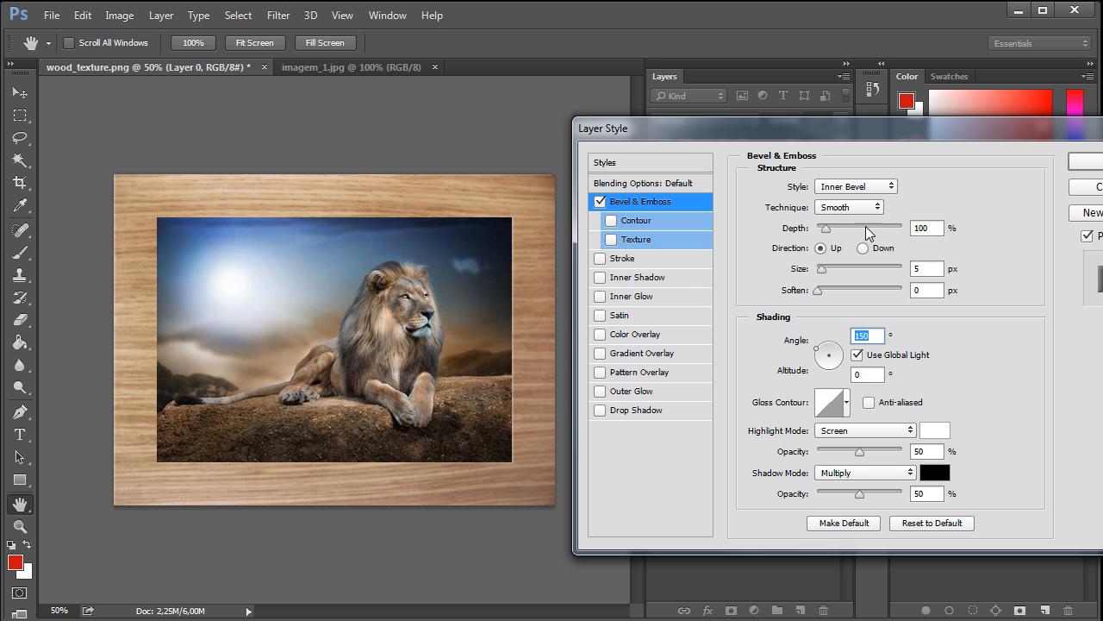
{"action": "left_click_drag", "start_coordinate": [826, 231], "coordinate": [838, 231]}
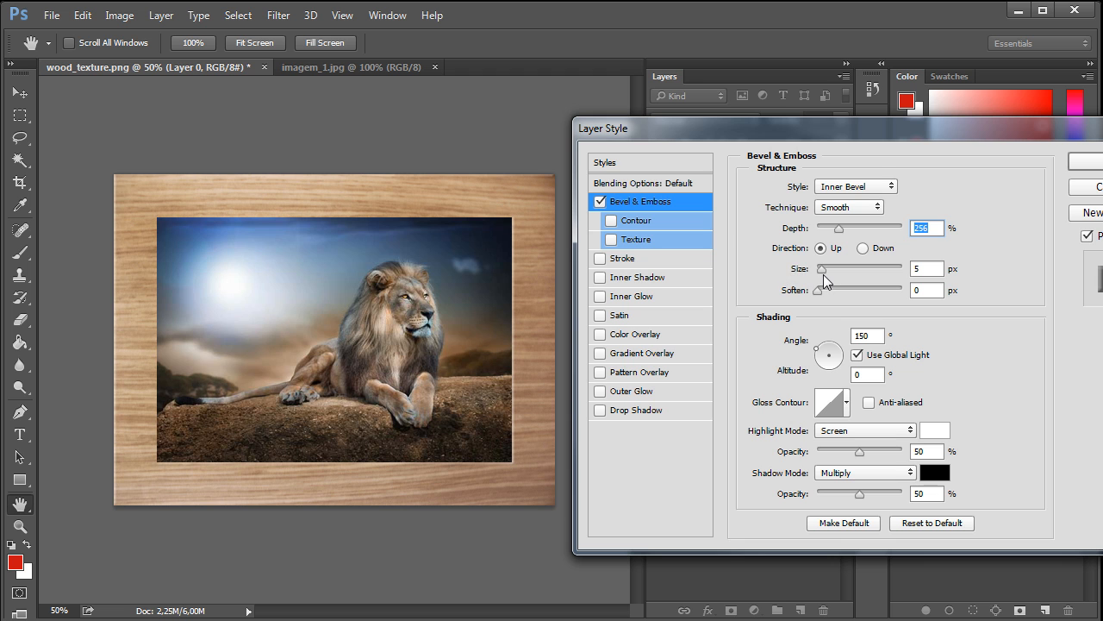
{"action": "left_click", "coordinate": [923, 268]}
{"action": "left_click_drag", "start_coordinate": [822, 270], "coordinate": [831, 272]}
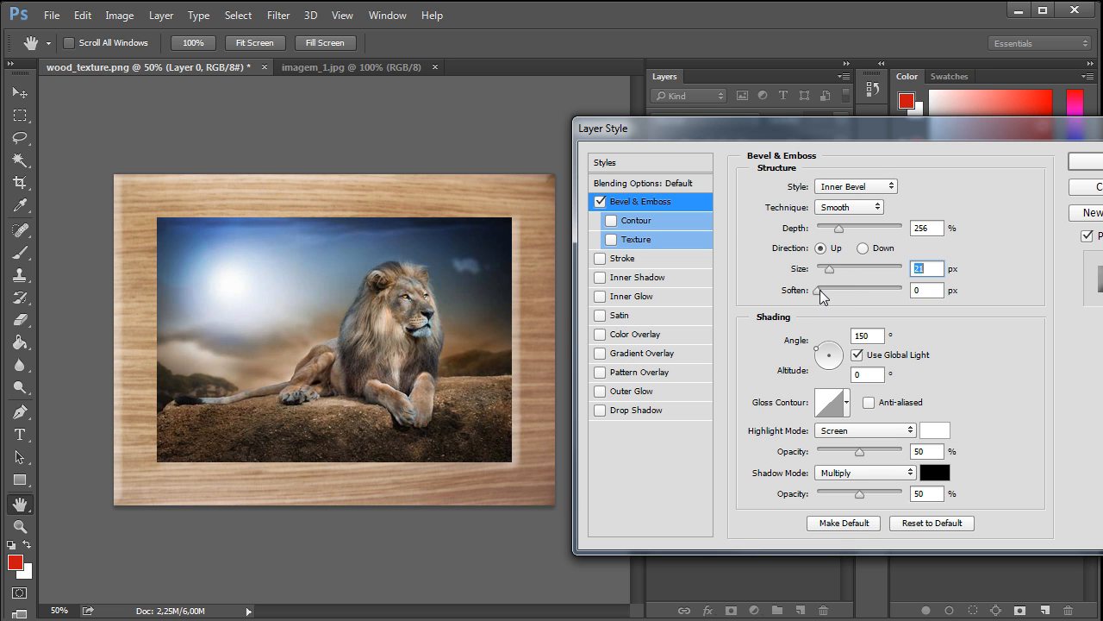
{"action": "left_click", "coordinate": [849, 207]}
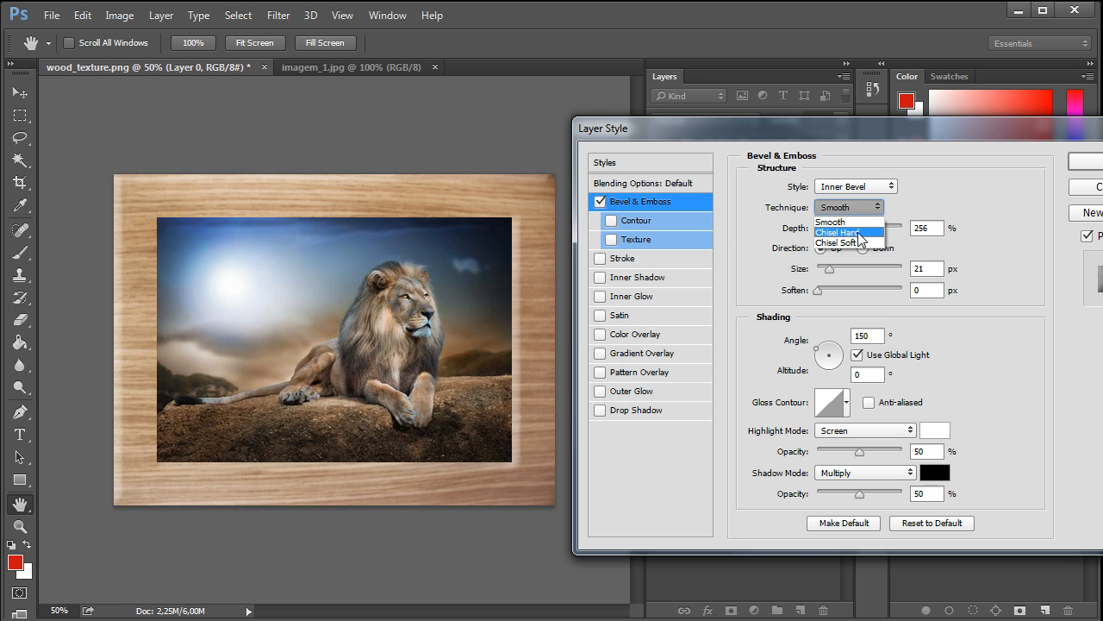
{"action": "left_click", "coordinate": [860, 233]}
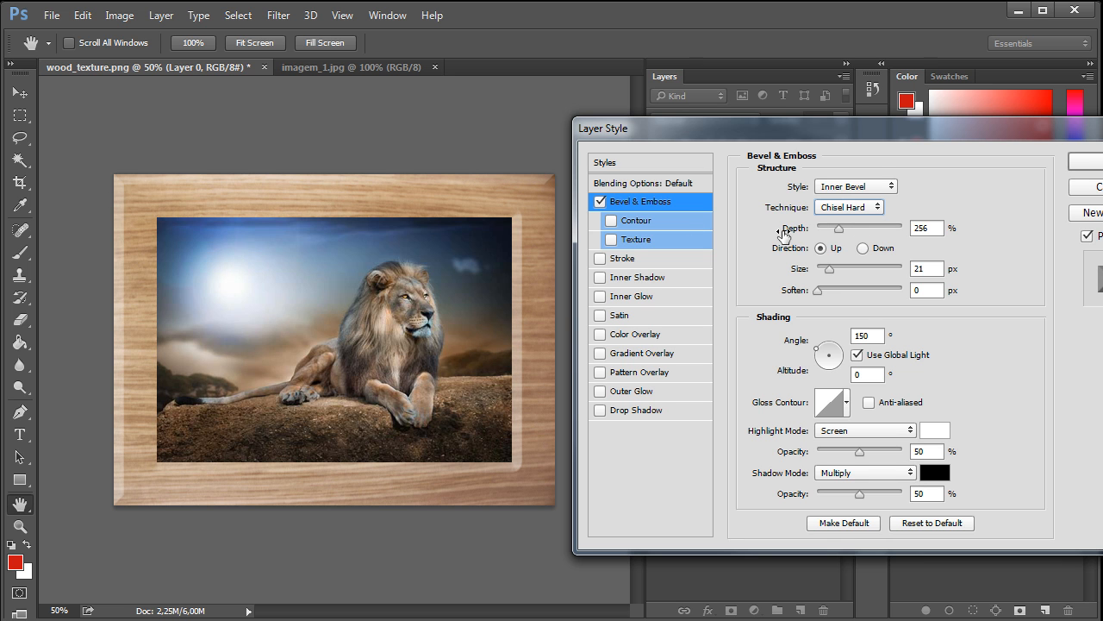
Set the bevel's shadow mode to Normal at 74% opacity and its highlight opacity to 84%.
{"action": "left_click", "coordinate": [854, 474]}
{"action": "left_click", "coordinate": [828, 137]}
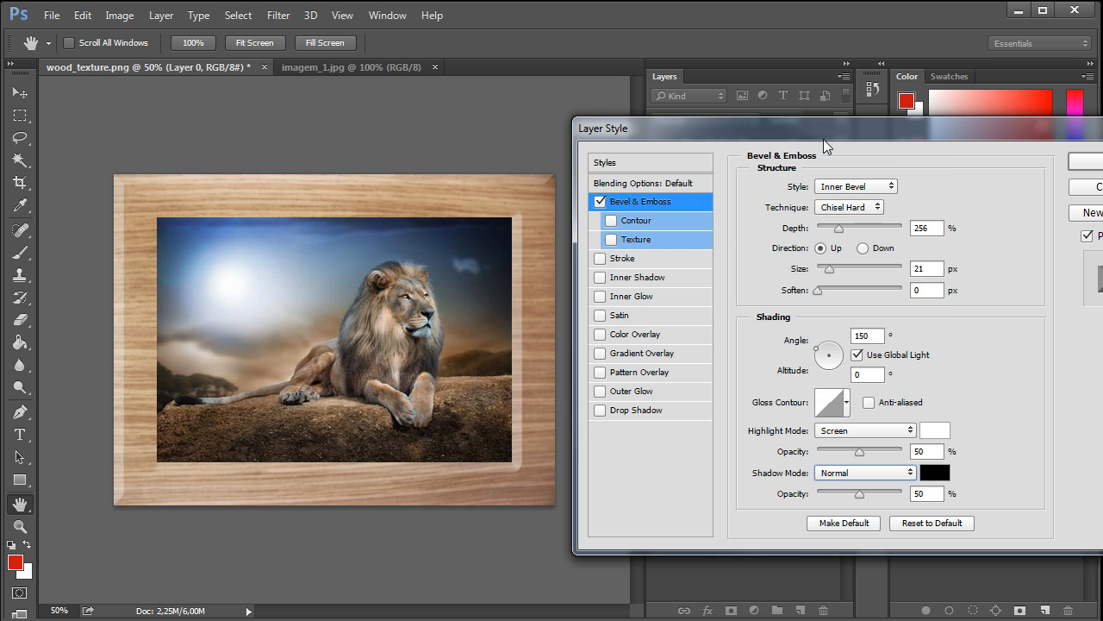
{"action": "left_click", "coordinate": [859, 497]}
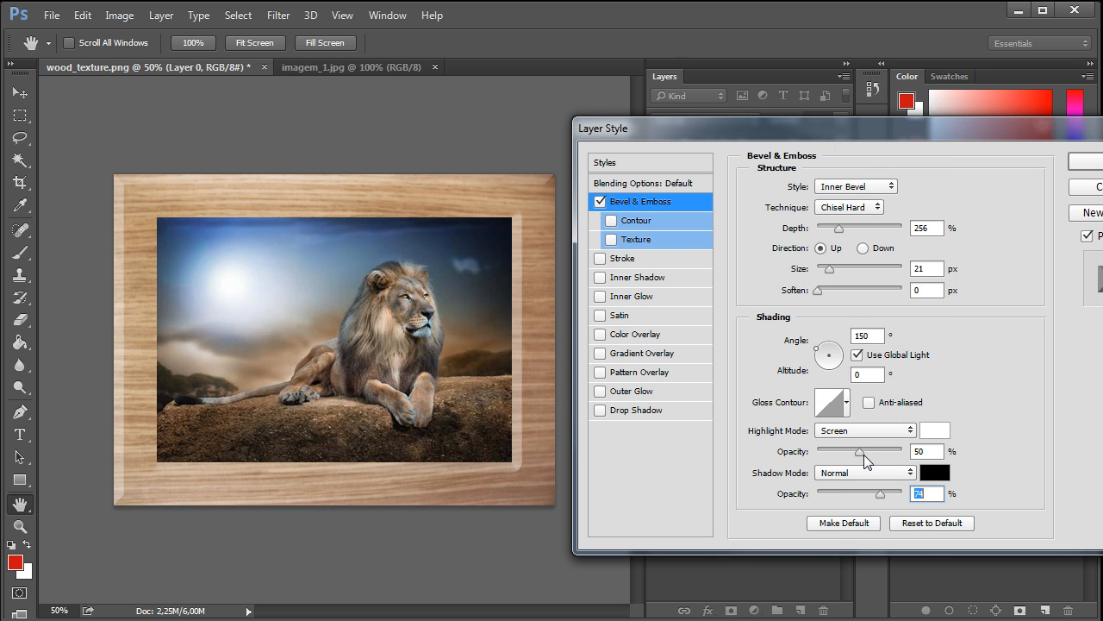
{"action": "left_click_drag", "start_coordinate": [861, 453], "coordinate": [884, 451]}
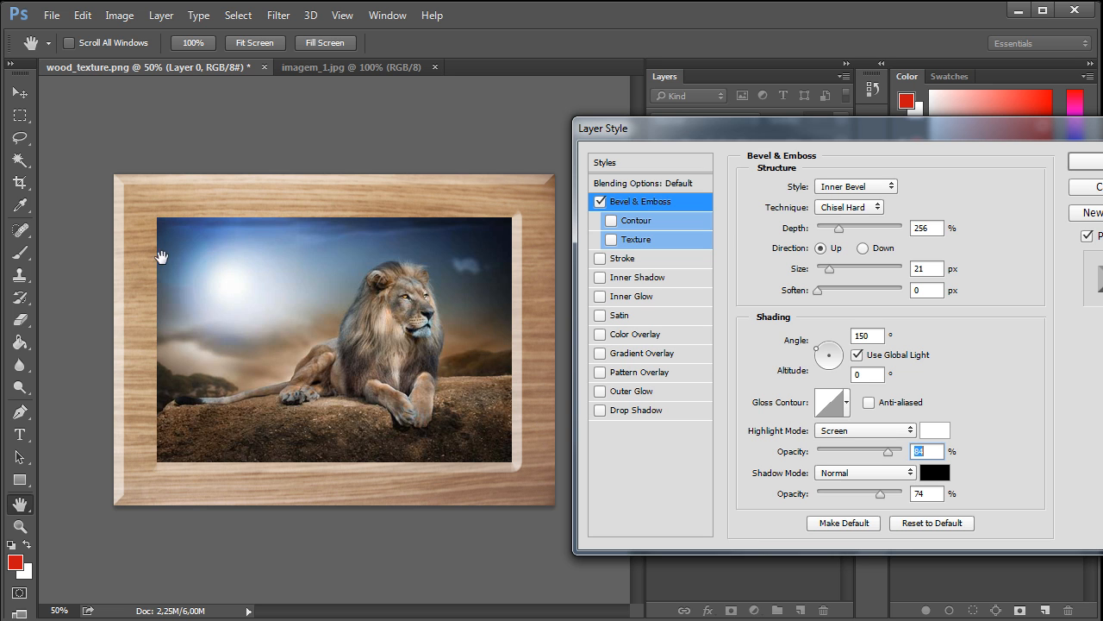
Add a Drop Shadow in Normal blend mode to the wood frame layer and set the global light to angle -52°, altitude 5°.
{"action": "left_click", "coordinate": [600, 411]}
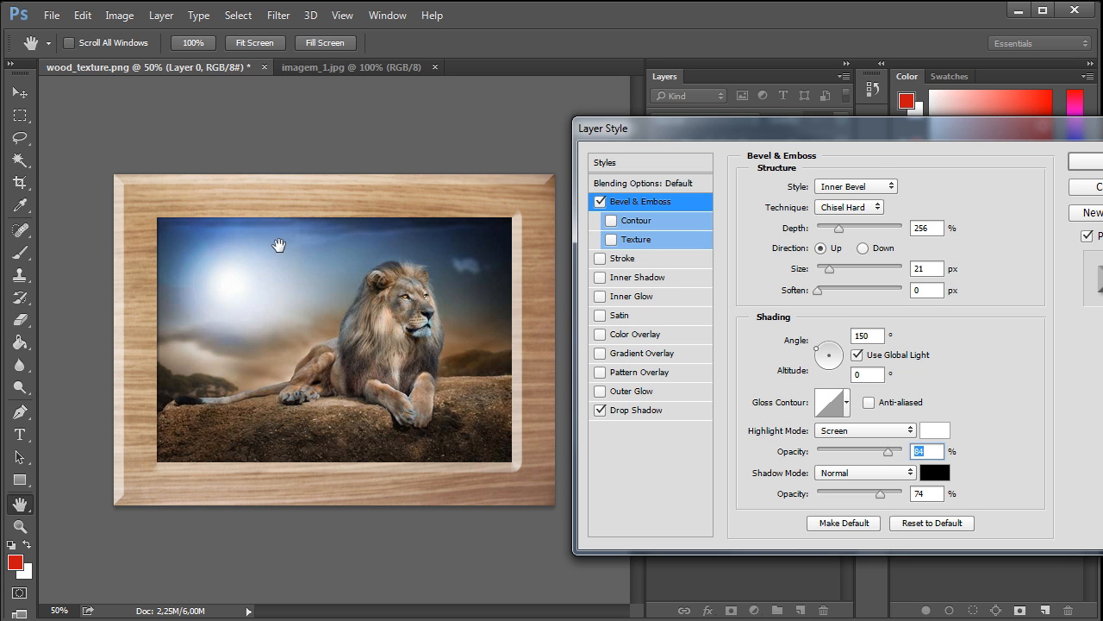
{"action": "mouse_move", "coordinate": [825, 357]}
{"action": "left_mouse_down"}
{"action": "mouse_move", "coordinate": [851, 367]}
{"action": "mouse_move", "coordinate": [849, 382]}
{"action": "left_mouse_up"}
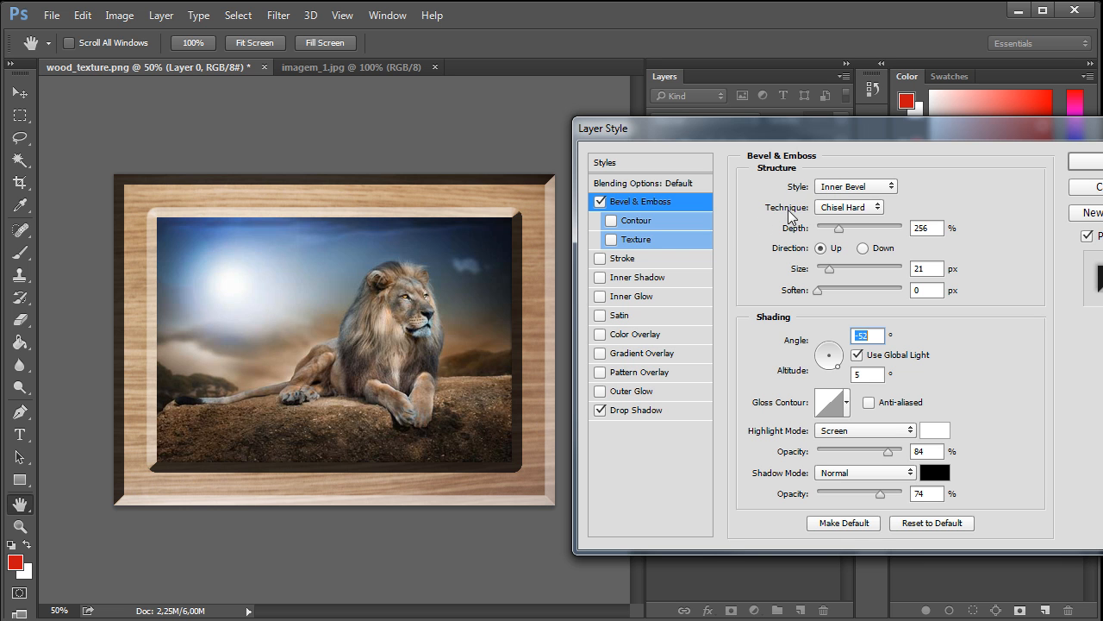
{"action": "left_click", "coordinate": [638, 412]}
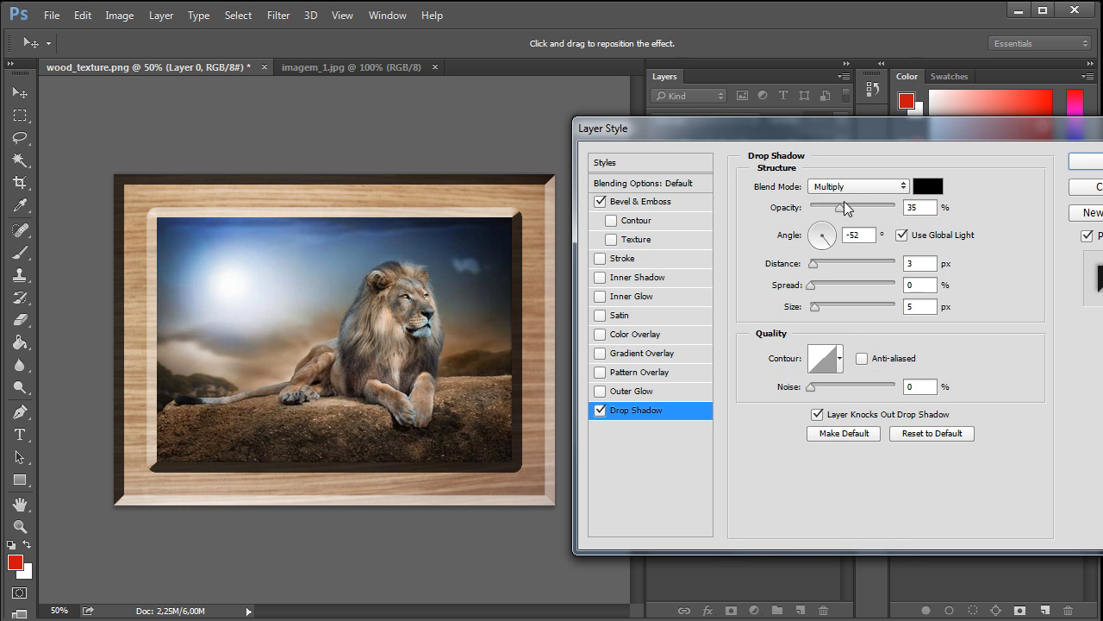
{"action": "left_click", "coordinate": [849, 187]}
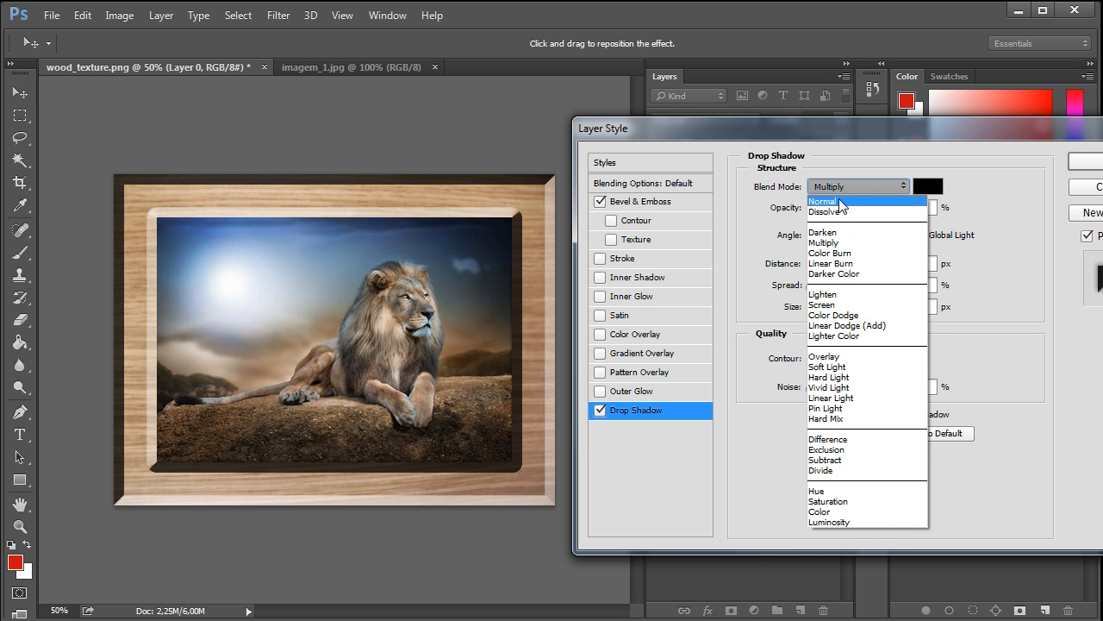
{"action": "left_click", "coordinate": [839, 199]}
Set the global light angle to 138° and the wood frame's bevel depth to 83%.
{"action": "left_click_drag", "start_coordinate": [823, 245], "coordinate": [778, 200]}
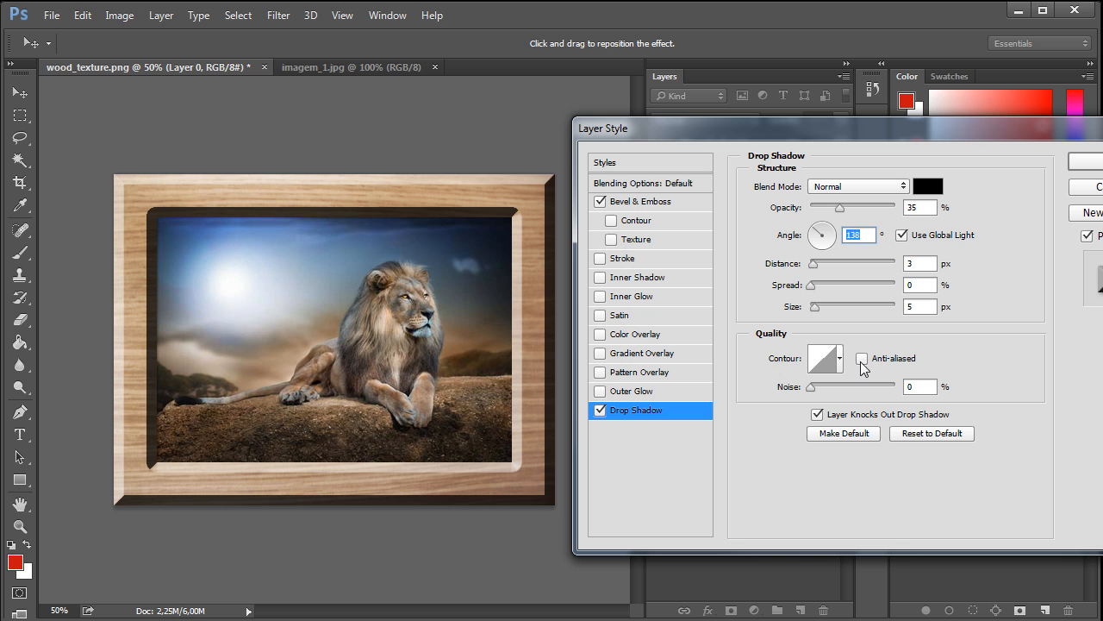
{"action": "left_click", "coordinate": [640, 202]}
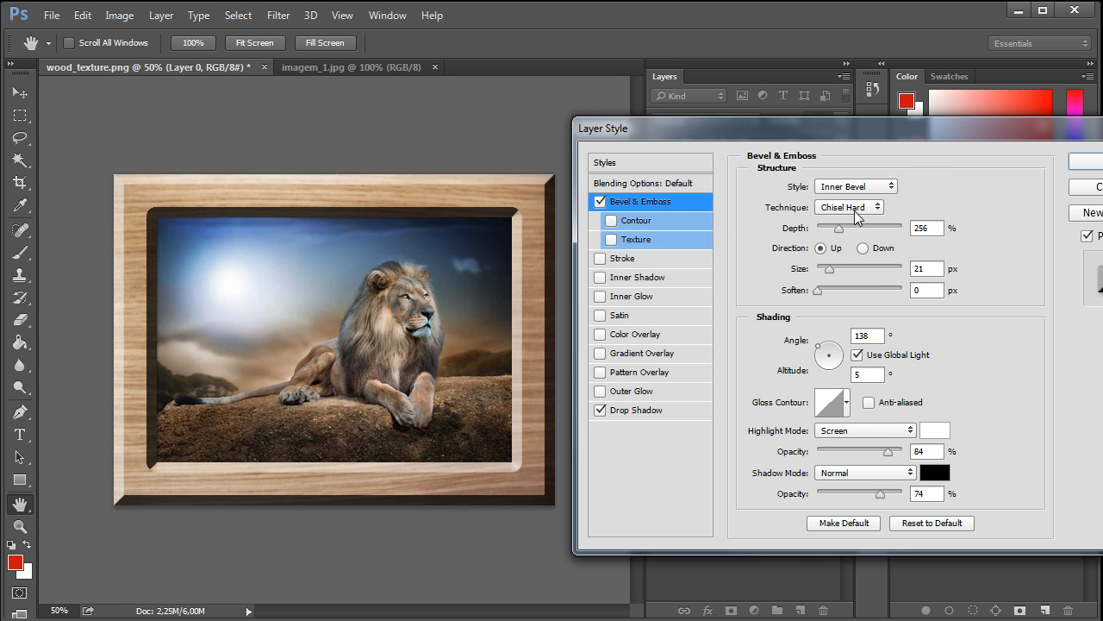
{"action": "left_click_drag", "start_coordinate": [838, 229], "coordinate": [824, 227]}
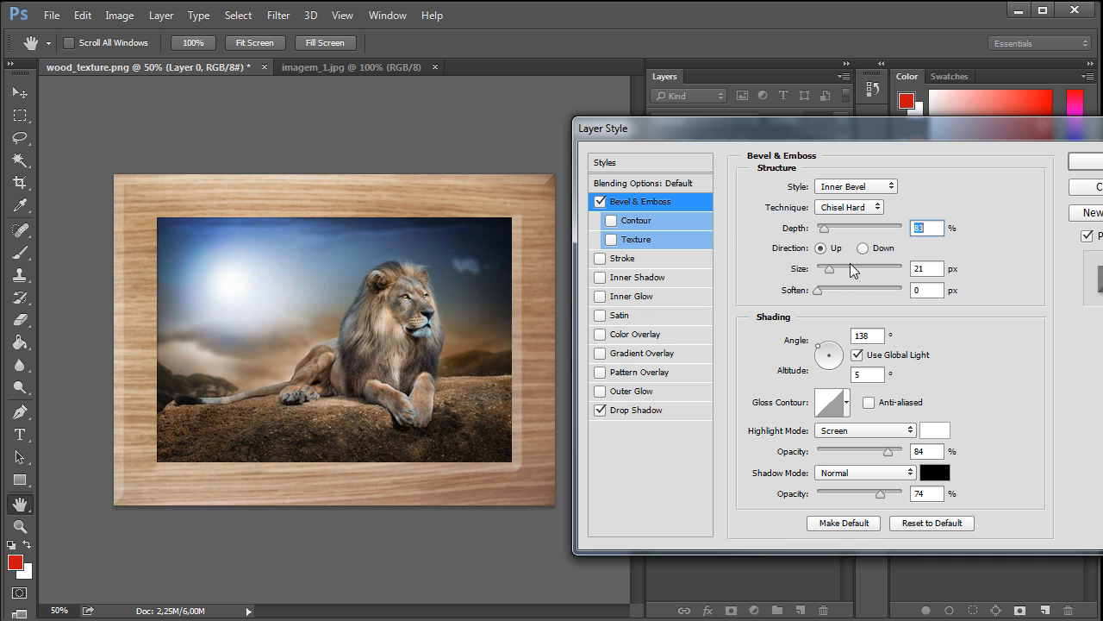
Set the wood frame's drop shadow to a distance of 43 px and an opacity of 29%, with noise at 0%.
{"action": "left_click", "coordinate": [638, 411]}
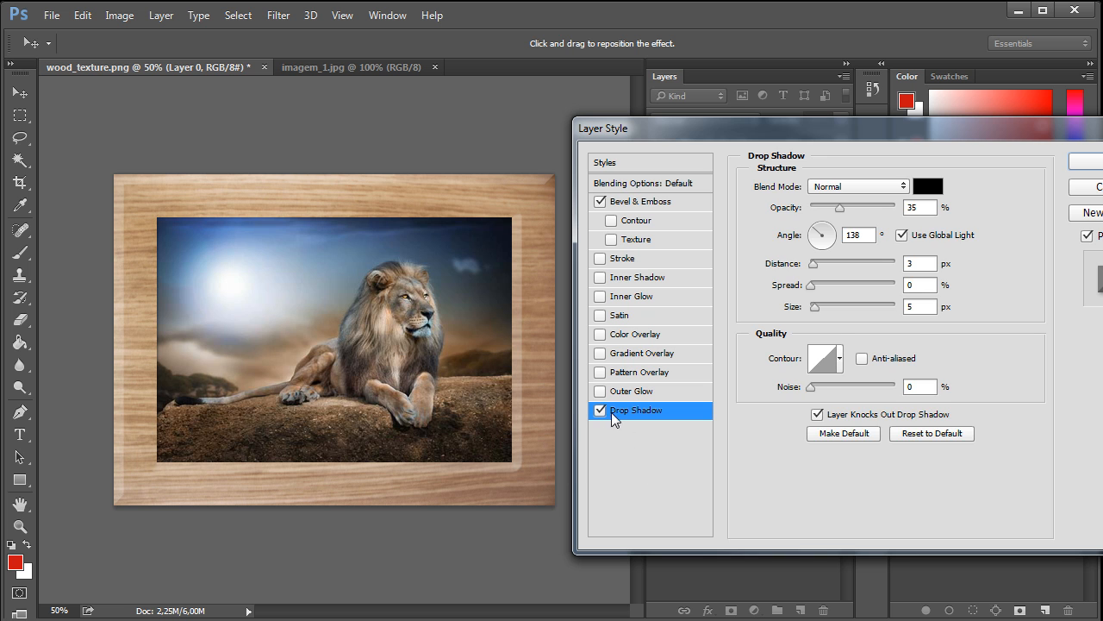
{"action": "left_click", "coordinate": [840, 207]}
{"action": "left_click_drag", "start_coordinate": [848, 210], "coordinate": [879, 210]}
{"action": "mouse_move", "coordinate": [810, 389]}
{"action": "left_mouse_down"}
{"action": "mouse_move", "coordinate": [864, 393]}
{"action": "mouse_move", "coordinate": [808, 387]}
{"action": "left_mouse_up"}
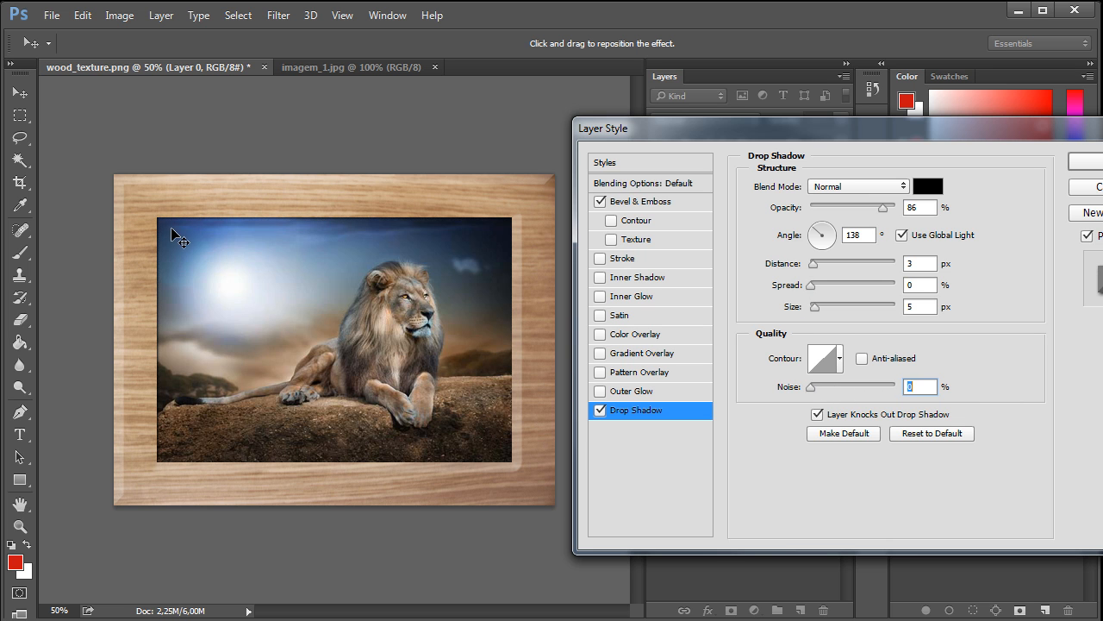
{"action": "left_click_drag", "start_coordinate": [813, 267], "coordinate": [847, 272]}
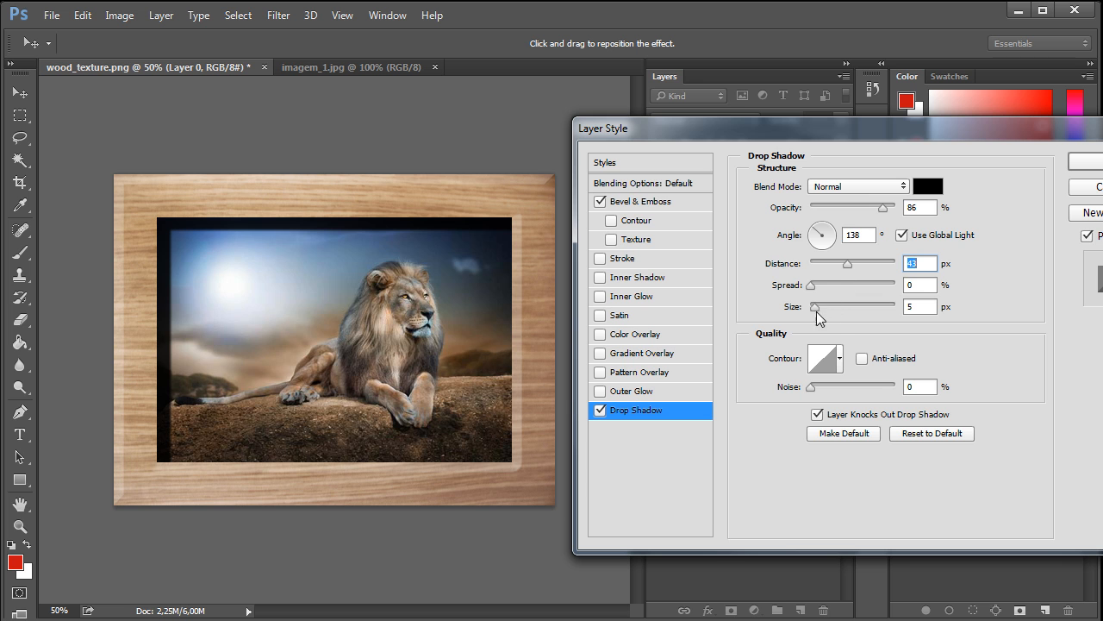
{"action": "left_click_drag", "start_coordinate": [883, 208], "coordinate": [837, 215]}
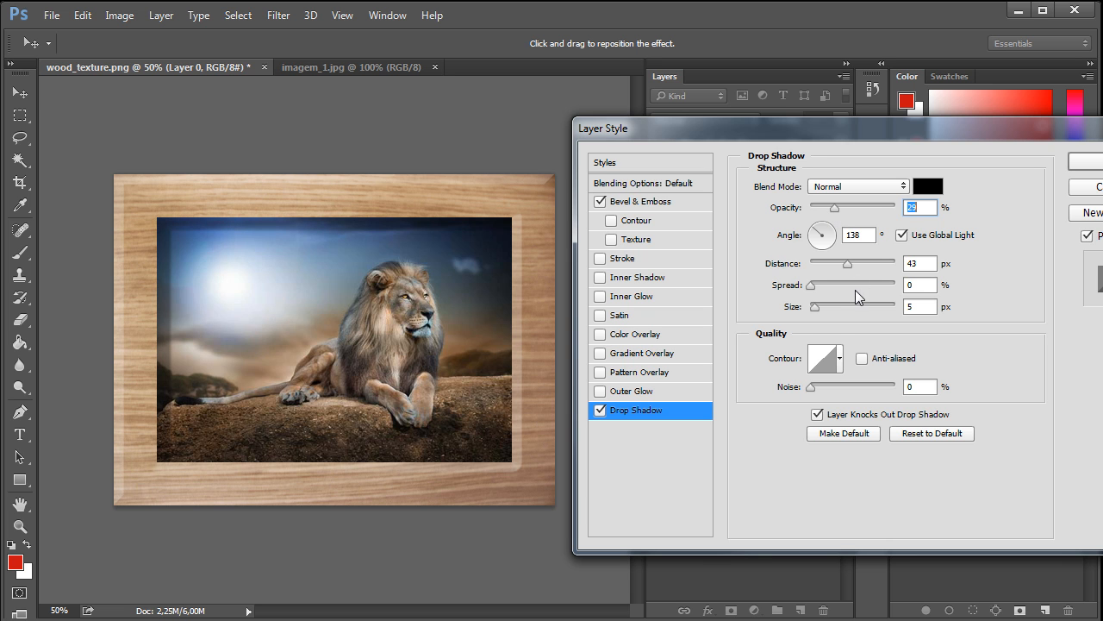